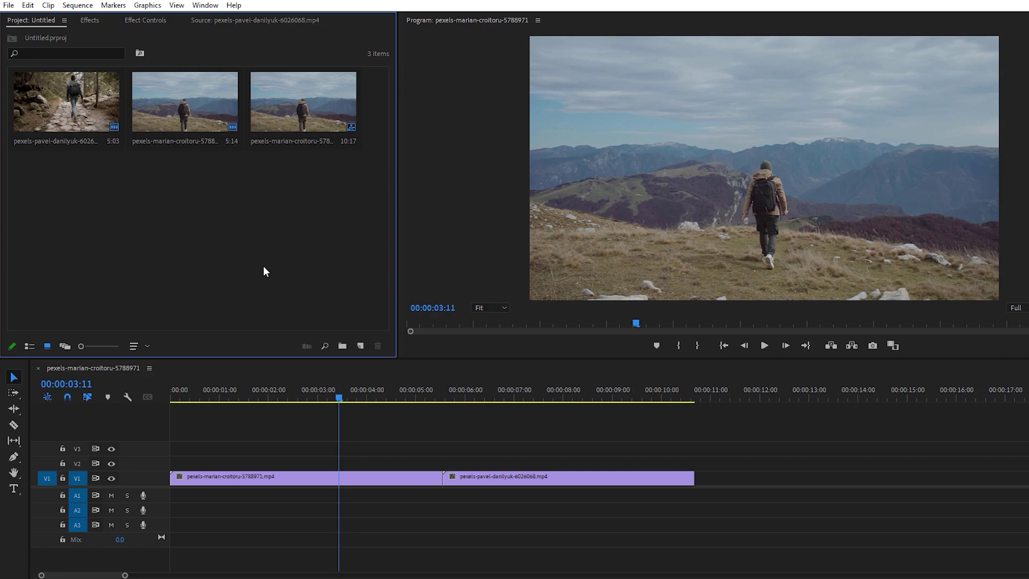
Step: Move the playhead to the cut between the two clips at 00:00:05:14 and create a new adjustment layer with the default video settings
left_click_drag(369, 393, 402, 402)
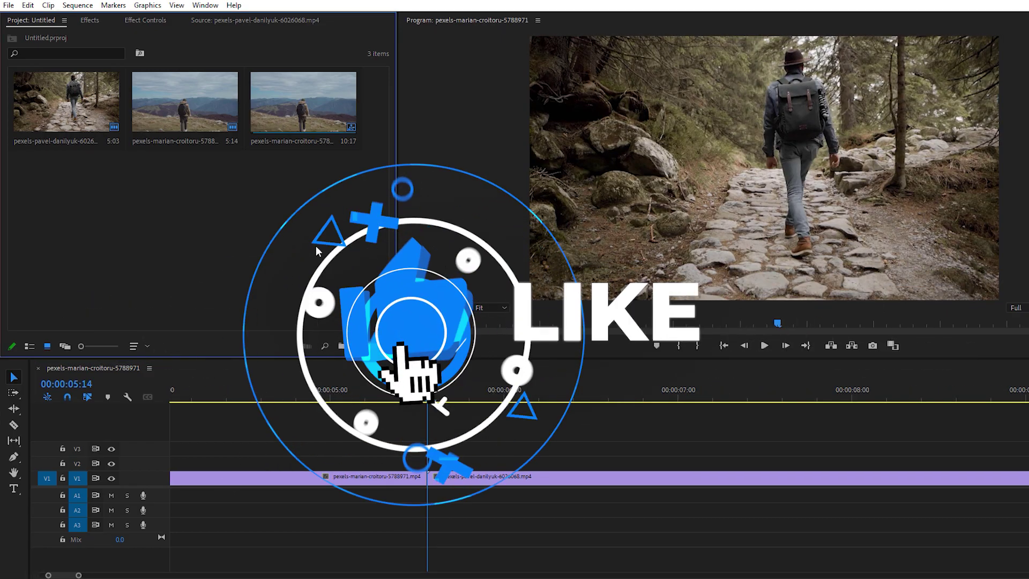
left_click(360, 345)
left_click(381, 400)
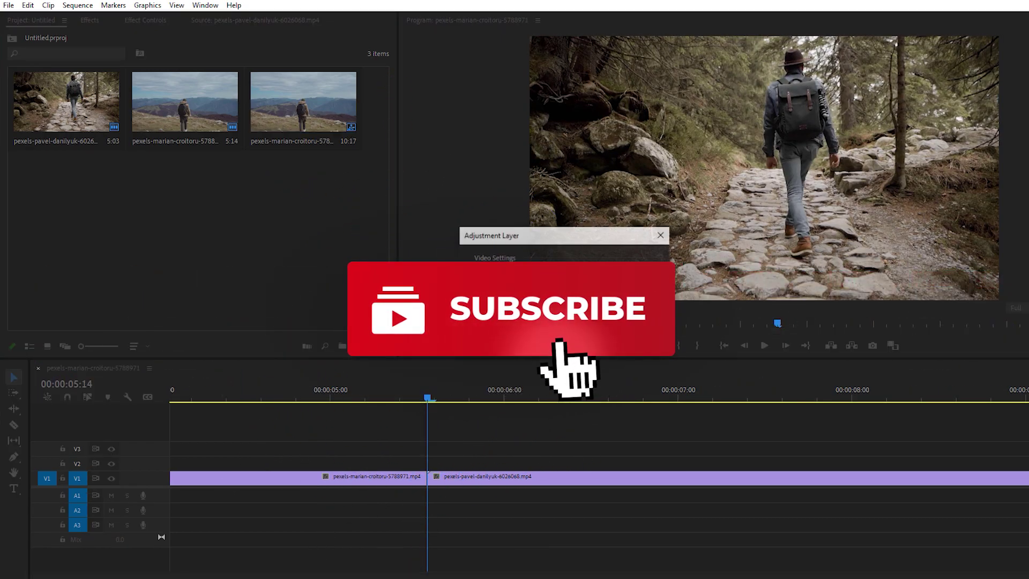
key("Return")
Step: Place the adjustment layer on track V2 so that it spans the cut between the two clips
left_click_drag(343, 96, 208, 463)
left_click_drag(457, 464, 419, 463)
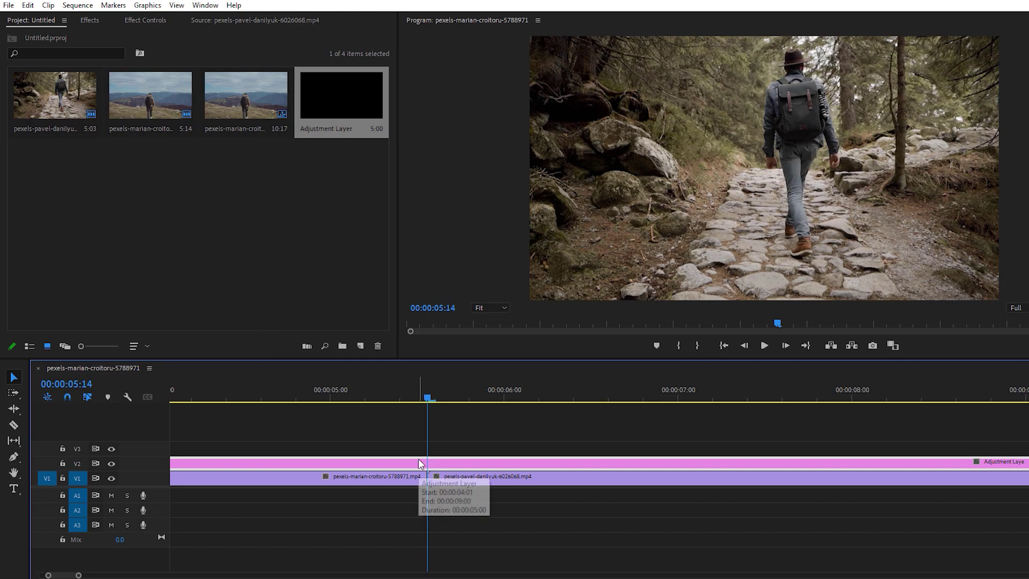
left_click(547, 435)
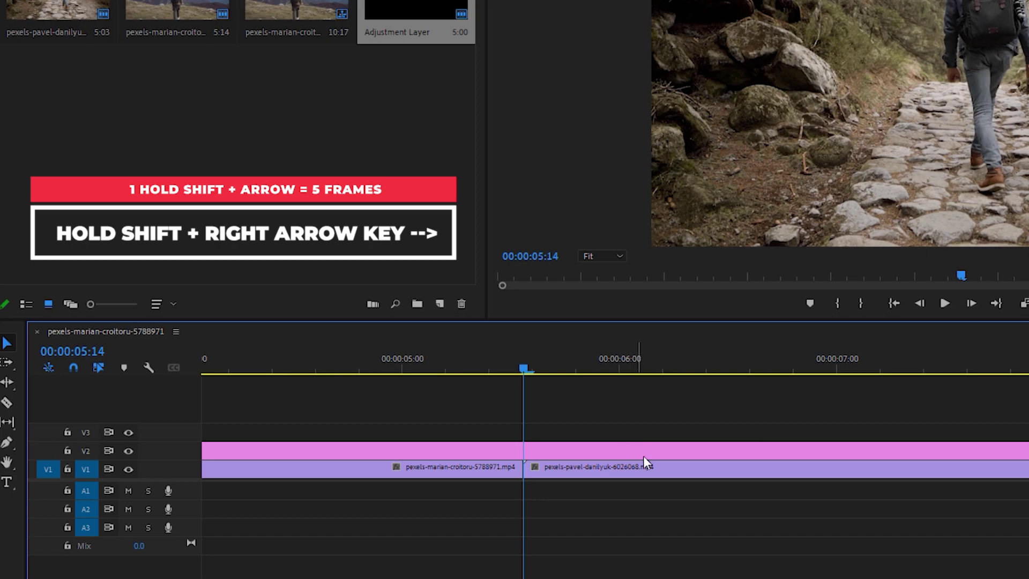
Step: Split the adjustment layer 12 frames after the cut, at 00:00:06:01, and delete the part following the split
key("shift+Right")
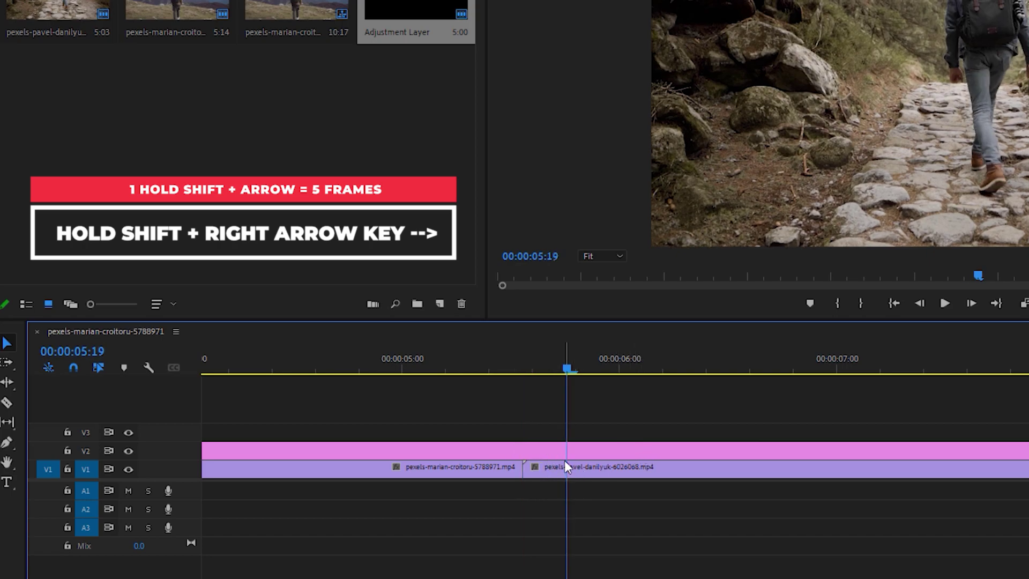
key("shift+Right")
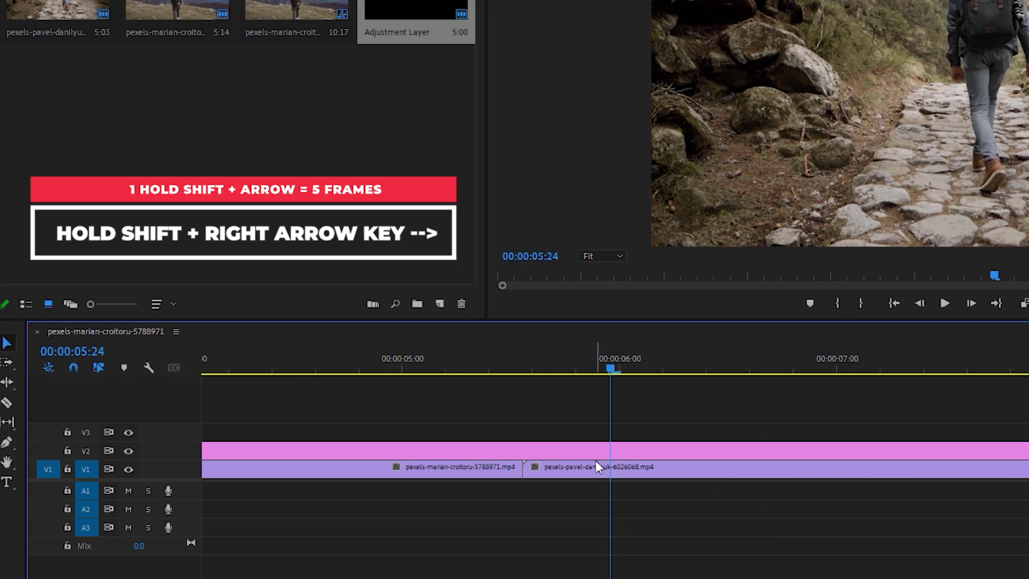
key("Right")
key("Right")
left_click(661, 453)
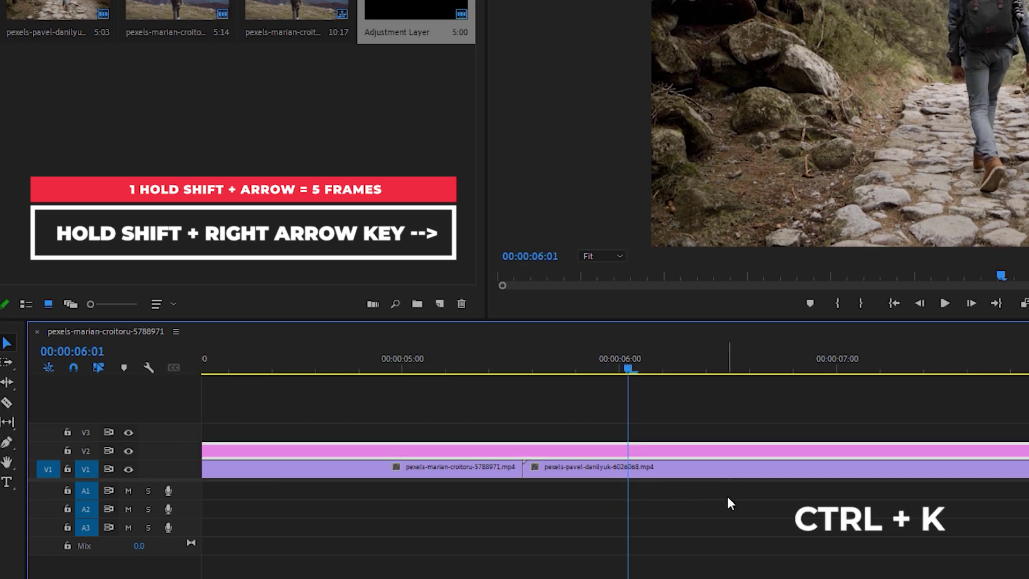
key("ctrl+k")
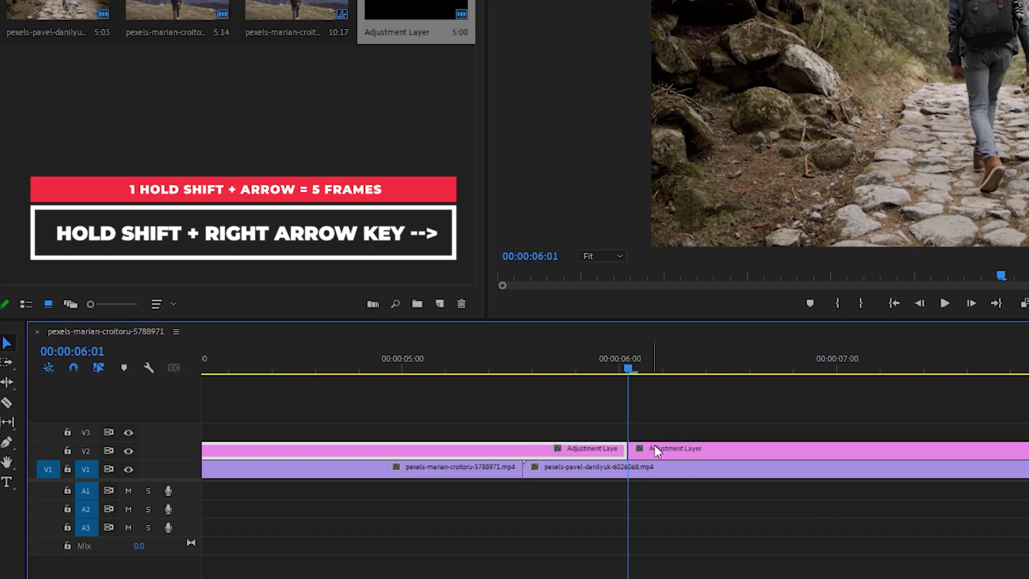
left_click(666, 456)
key("Delete")
Step: Split the adjustment layer 12 frames before the cut, at 00:00:05:02, and delete the part preceding the split
scroll(673, 509, "up", 3)
scroll(674, 506, "up", 2)
key("Left")
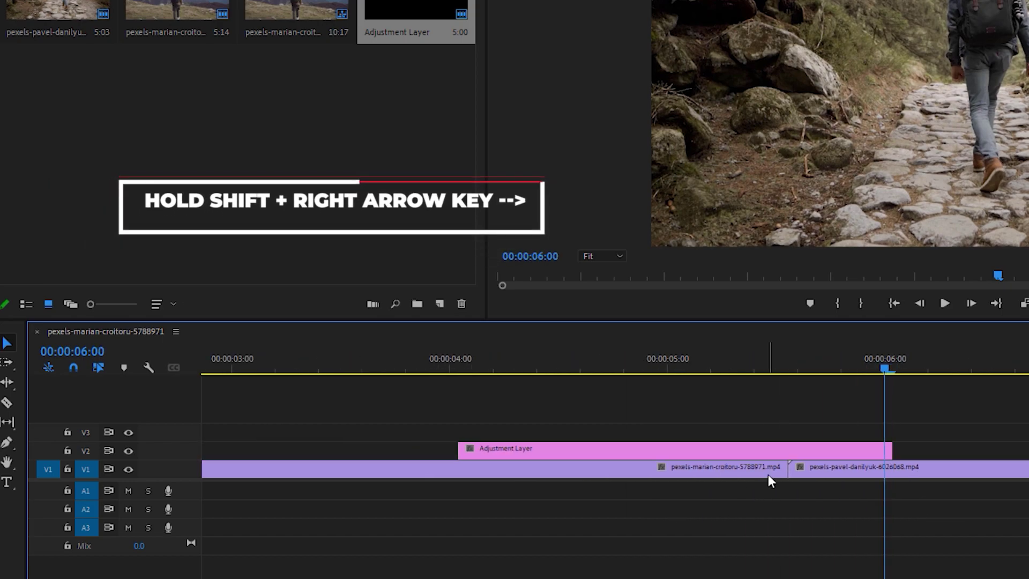
key("Left")
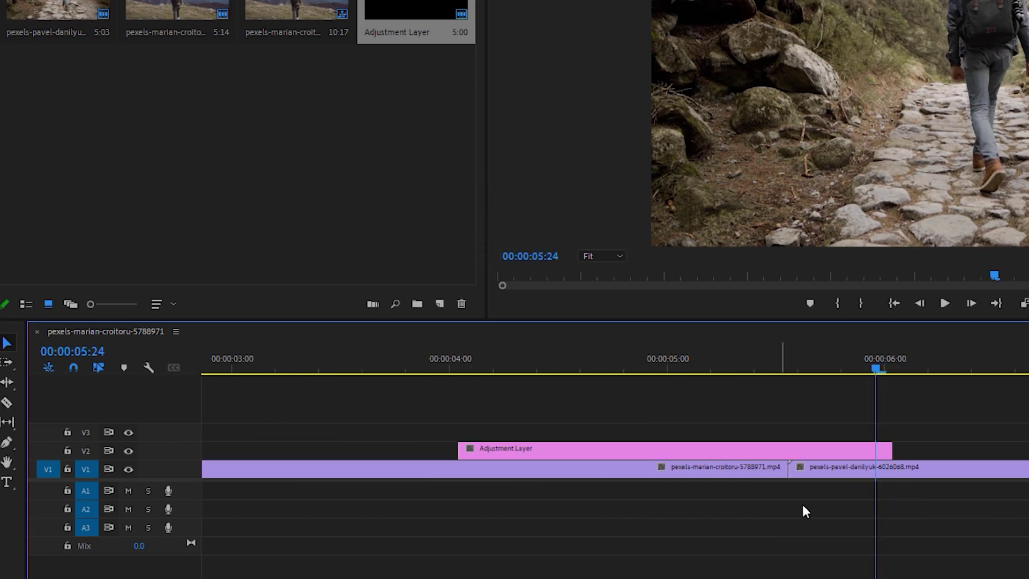
key("shift+Left")
key("shift+Left")
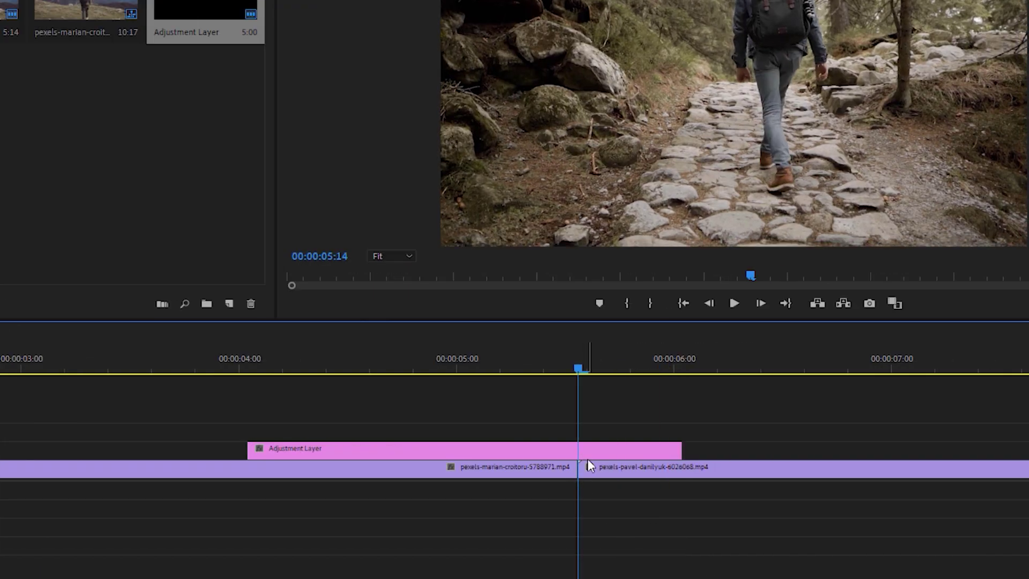
key("shift+Left")
key("shift+Left")
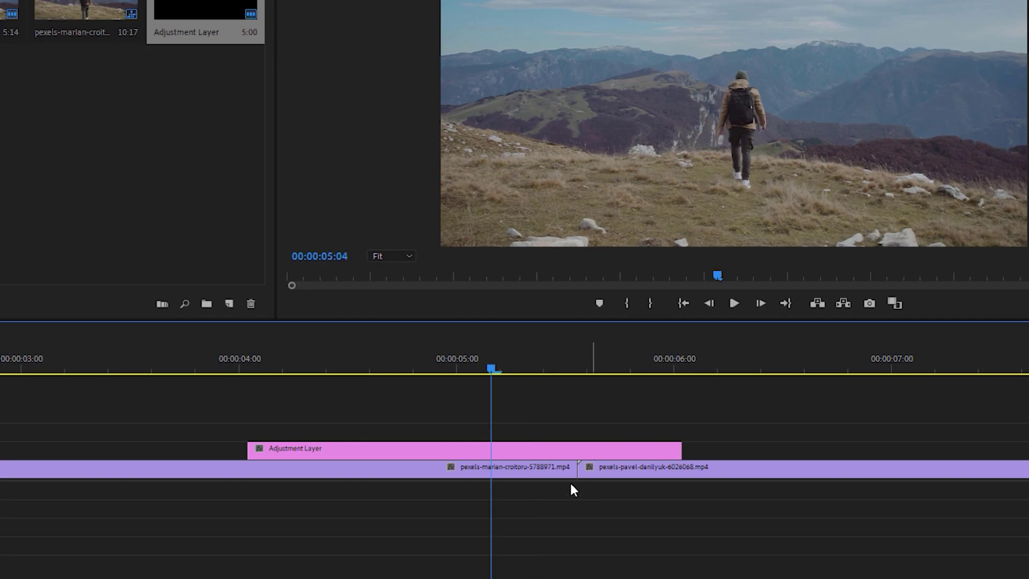
key("Left")
key("Left")
left_click(446, 451)
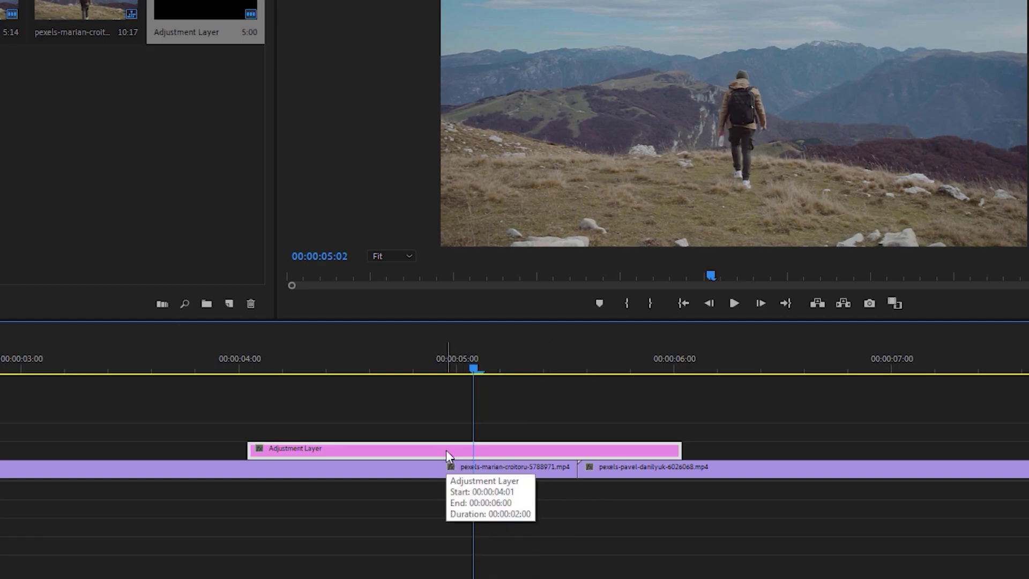
key("ctrl+k")
key("Delete")
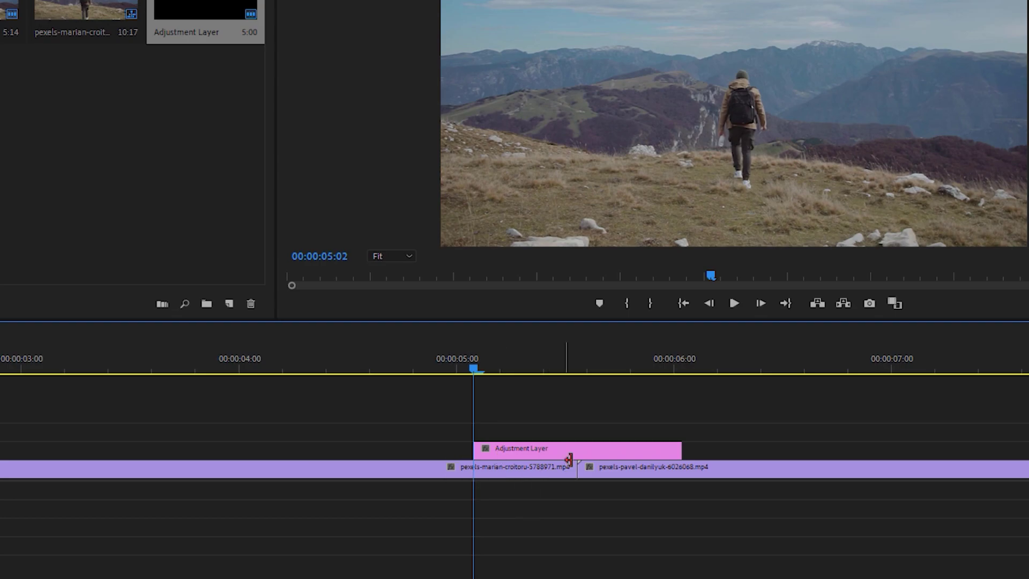
Step: Return the playhead to the cut at 00:00:05:14 and add a sequence marker there
left_click(578, 368)
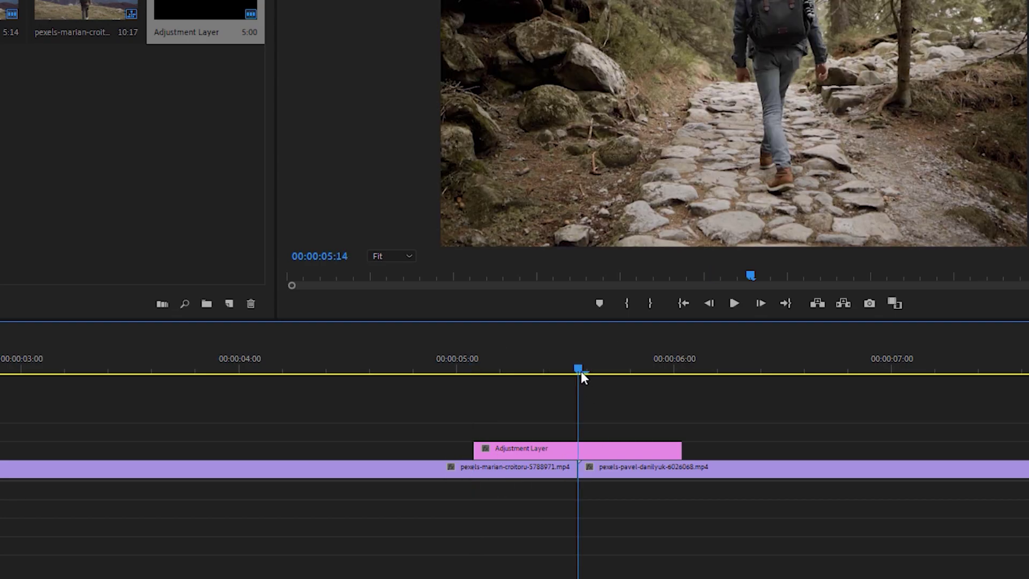
scroll(584, 422, "up", 3)
scroll(585, 425, "down", 4)
scroll(585, 426, "down", 2)
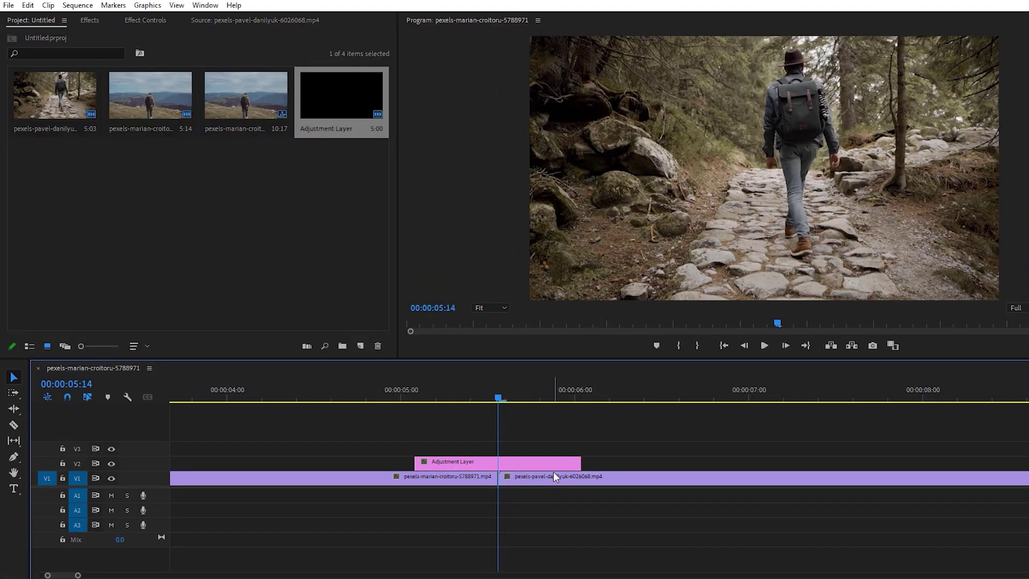
key("m")
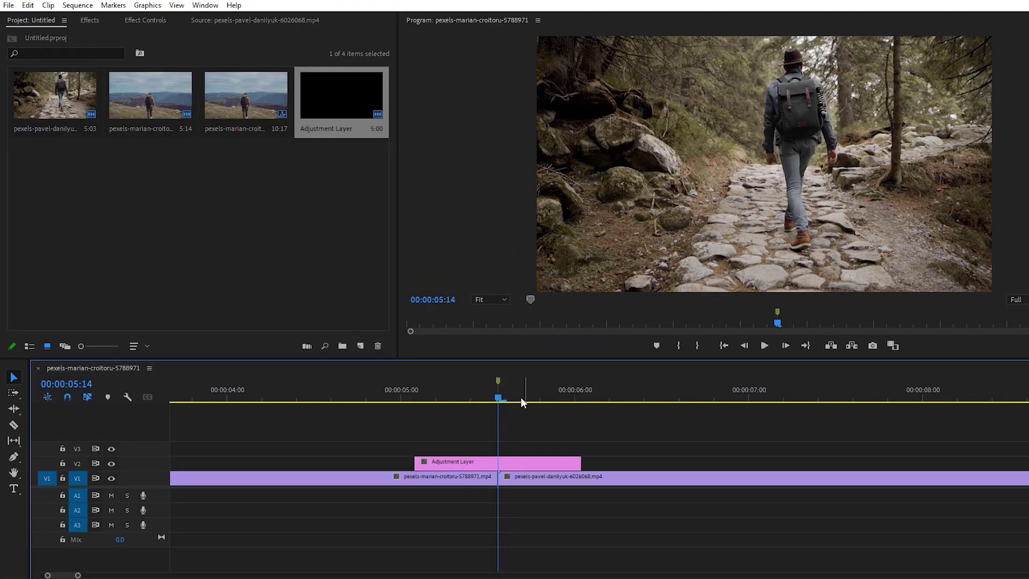
mouse_move(503, 405)
left_mouse_down()
mouse_move(515, 404)
mouse_move(499, 407)
left_mouse_up()
Step: Find the Offset video effect under Distort and apply it to the adjustment layer
left_click(527, 461)
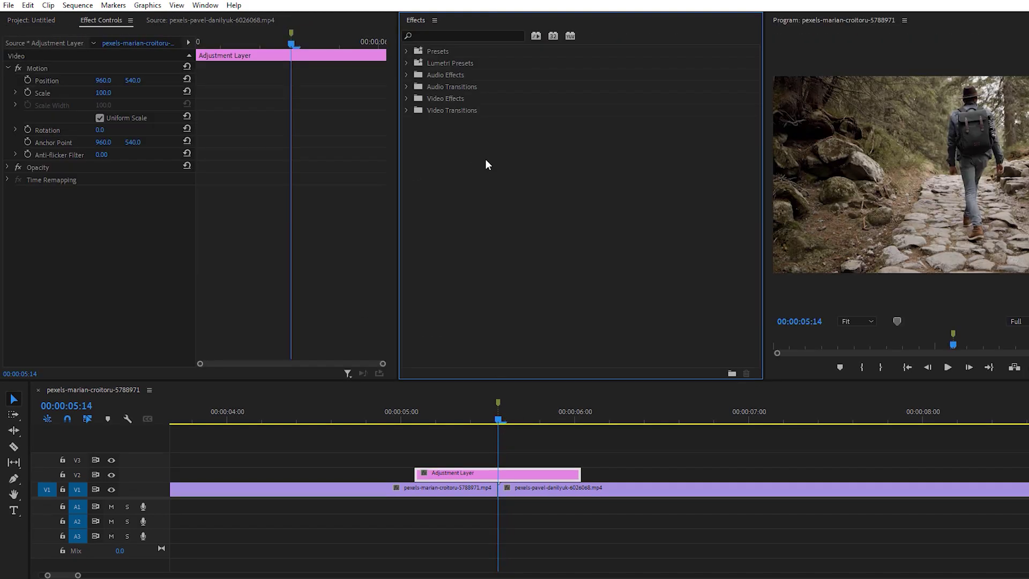
left_click(464, 35)
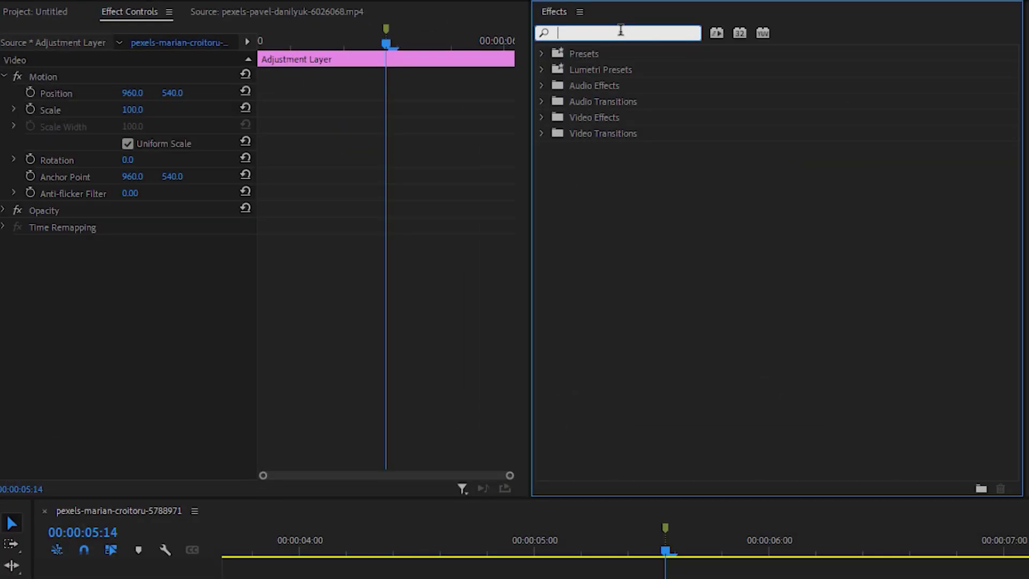
type("offse")
left_click_drag(600, 211, 89, 215)
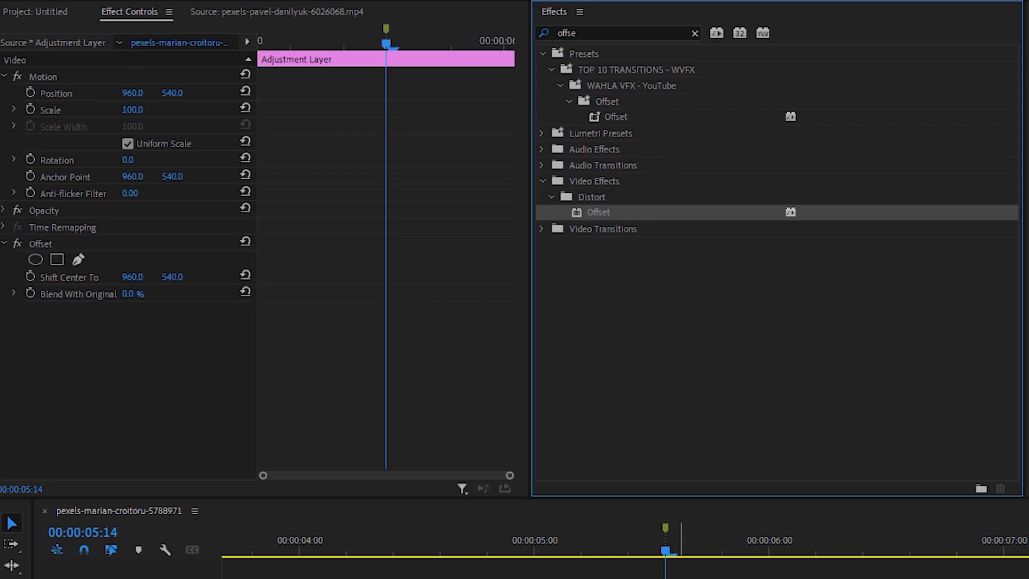
Step: Find the Transform video effect under Distort and apply it to the adjustment layer below Offset
left_click(694, 33)
left_click(654, 34)
type("Tran")
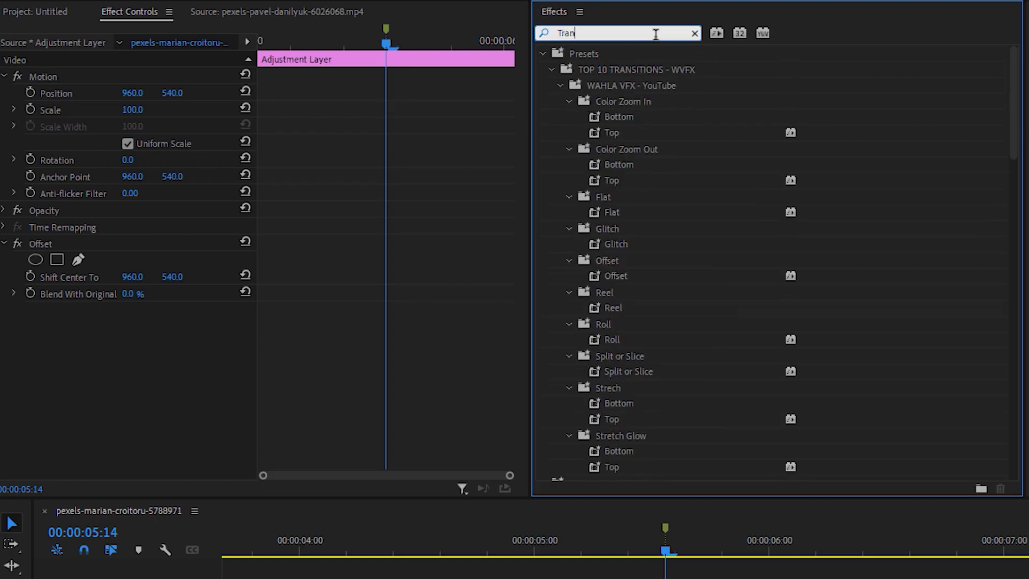
type("sf")
left_click_drag(600, 149, 108, 328)
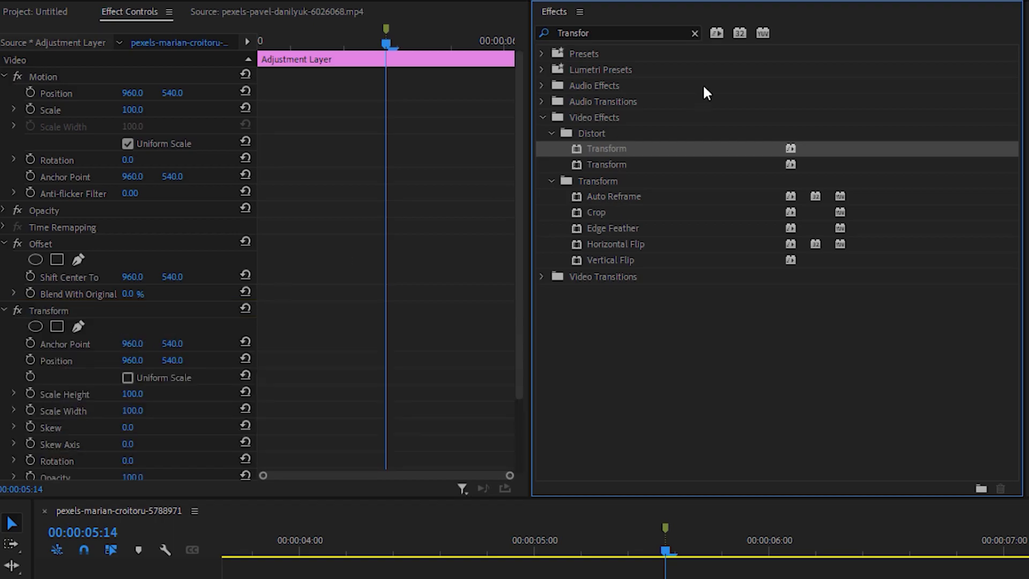
Step: Find the Directional Blur video effect and apply it to the adjustment layer below Transform
left_click(695, 34)
left_click(627, 29)
type("dire")
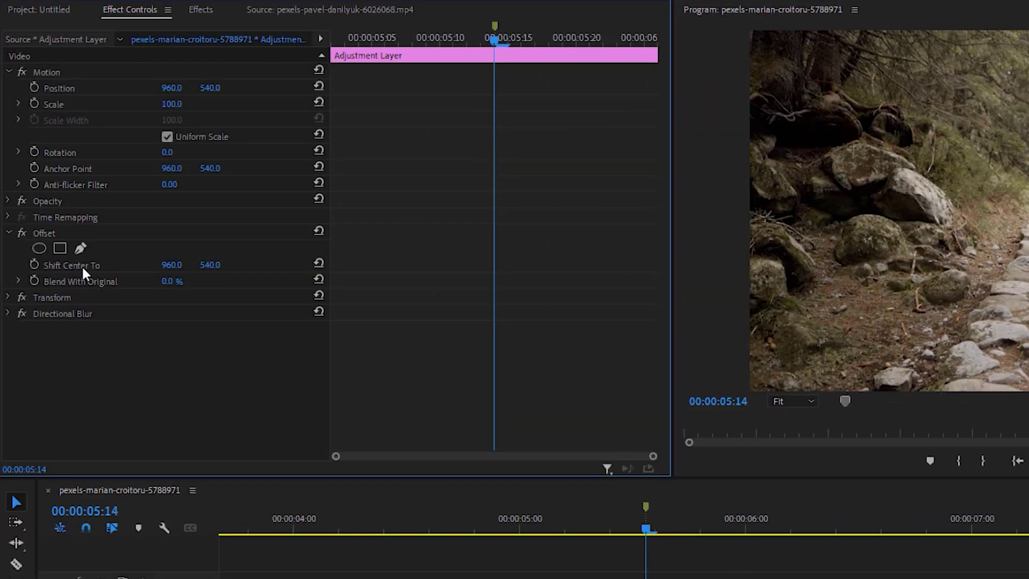
Step: Keyframe the Offset effect's Shift Center To at the layer's first frame, 00:00:05:02, and move the playhead to its last frame, 00:00:06:00
left_click_drag(493, 40, 333, 57)
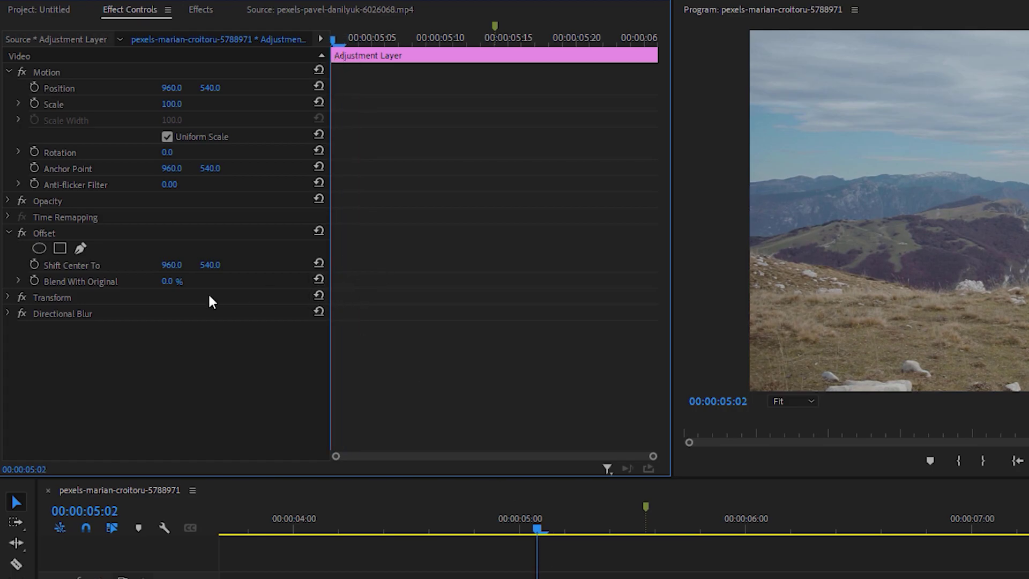
left_click(35, 264)
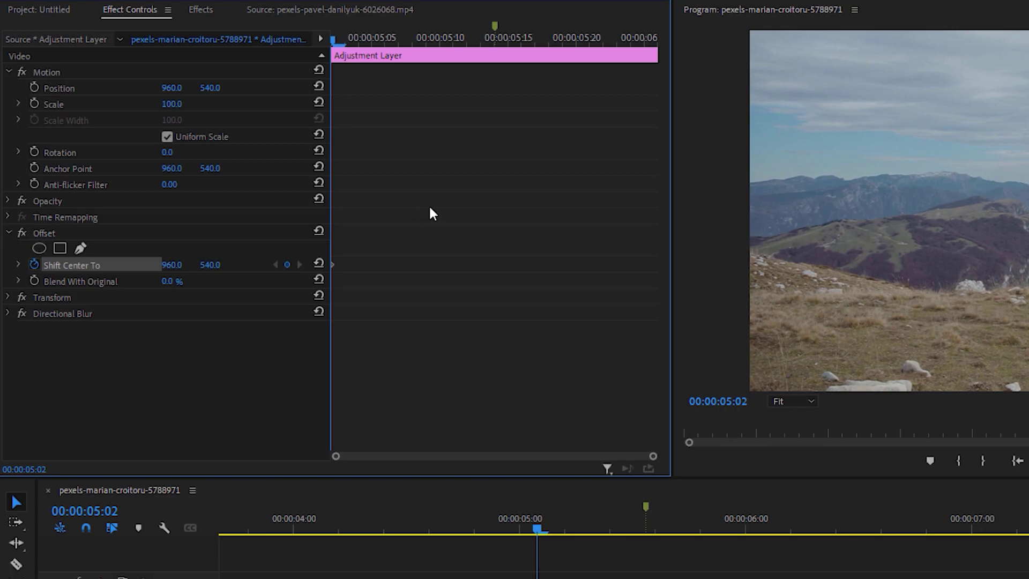
left_click_drag(334, 41, 647, 76)
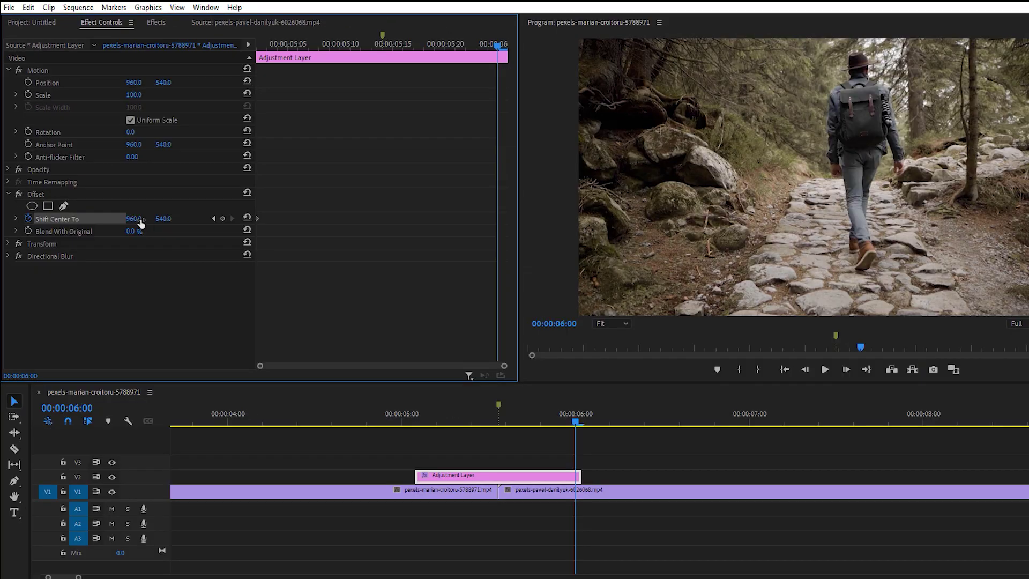
Step: Try a horizontal Shift Center To of 2875 at the last frame, inspect the enlarged preview, and reset the parameter
left_click_drag(140, 224, 340, 224)
left_click_drag(143, 224, 293, 224)
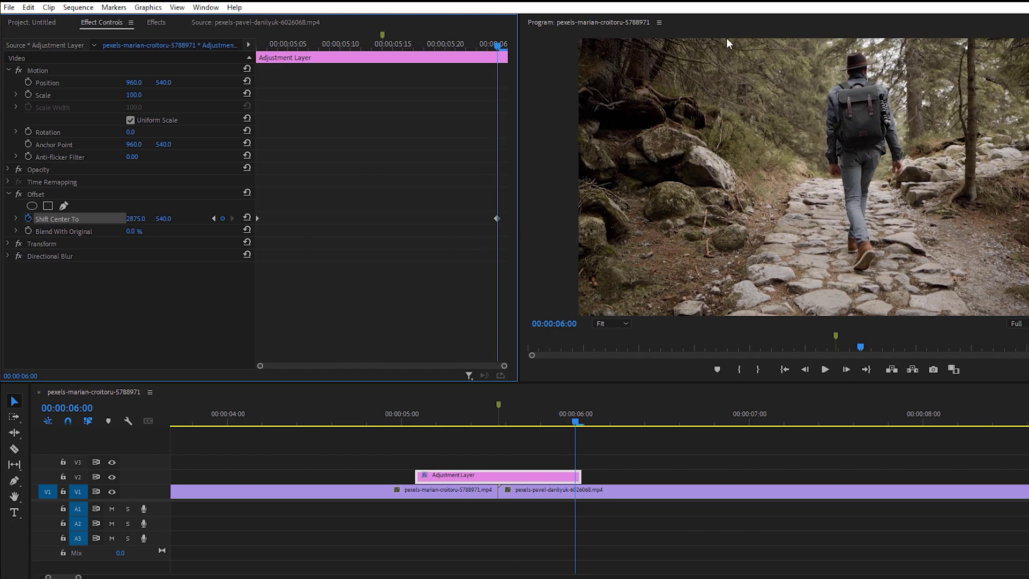
key("grave")
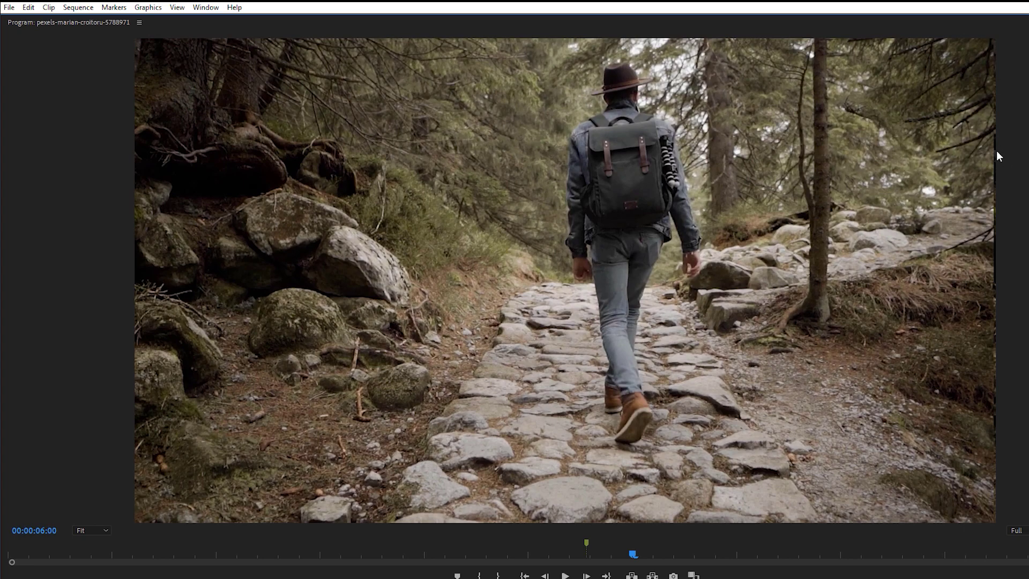
key("grave")
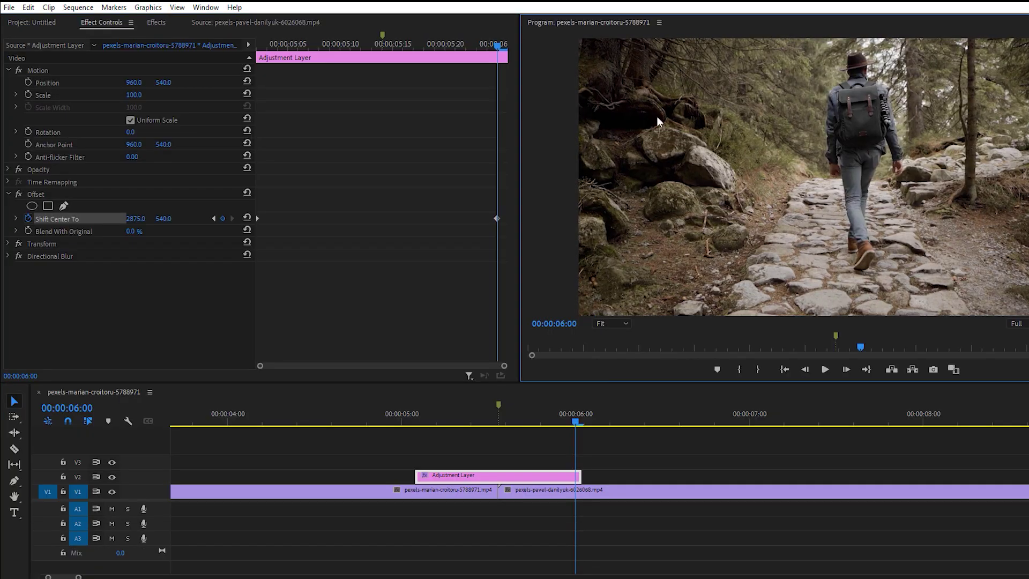
left_click(246, 218)
Step: Check the horizontal frame size in the sequence settings without changing anything
left_click(78, 7)
left_click(91, 19)
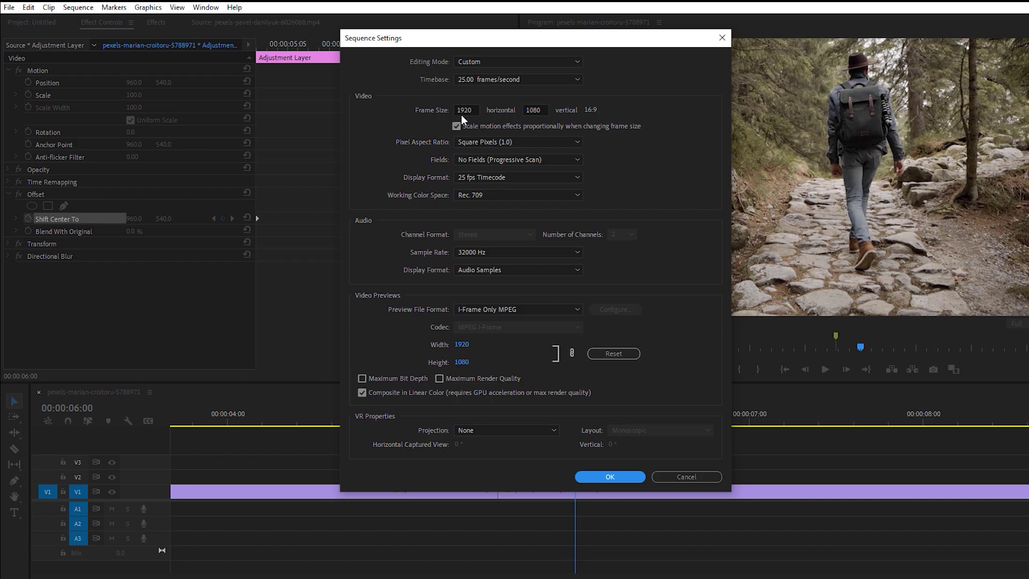
left_click(722, 37)
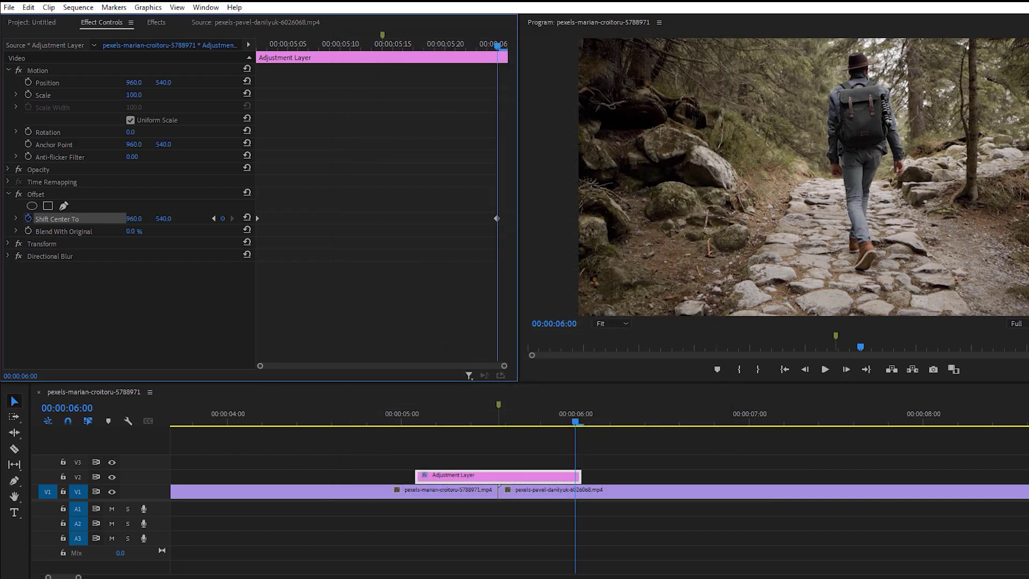
Step: Add 1920 and 960 in Calculator to work out the horizontal offset value, and close Calculator
left_click(452, 340)
left_click(522, 299)
left_click(490, 349)
left_click(490, 378)
left_click(582, 349)
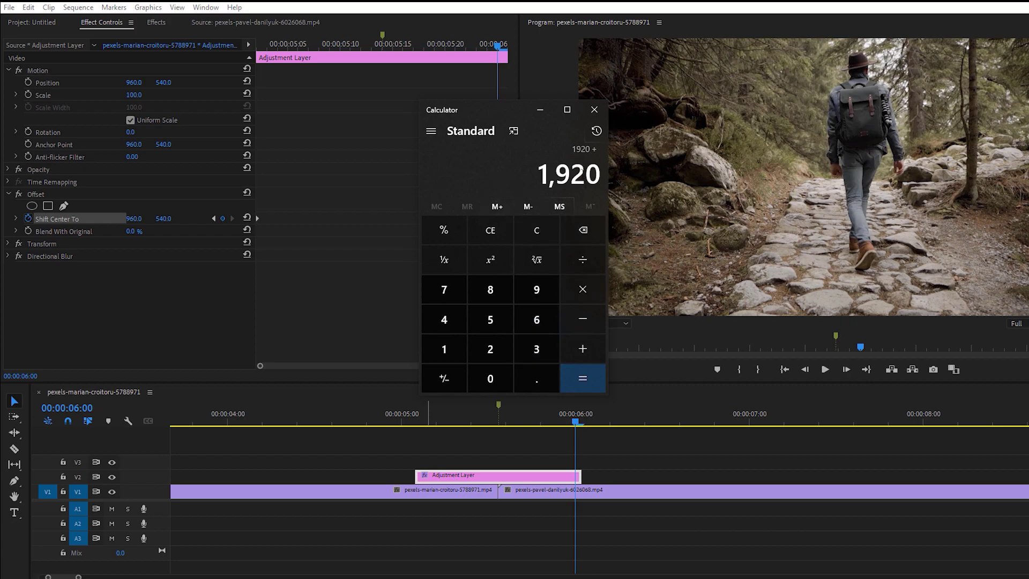
left_click(537, 289)
left_click(536, 319)
left_click(490, 378)
left_click(582, 378)
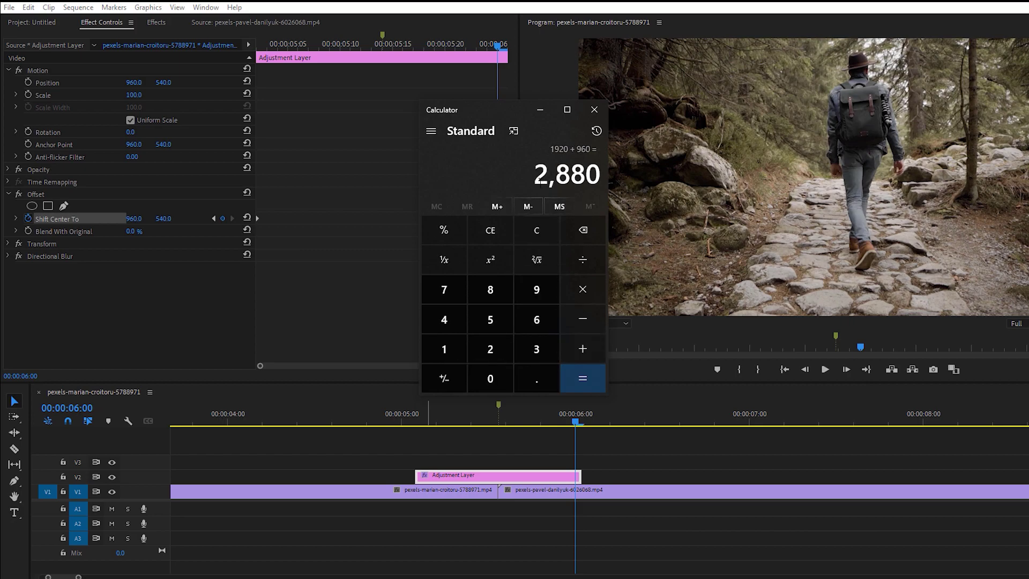
left_click(594, 111)
Step: Set the horizontal Shift Center To to 2880 at 00:00:06:00 and enlarge the program preview to check the frame edges
left_click(138, 217)
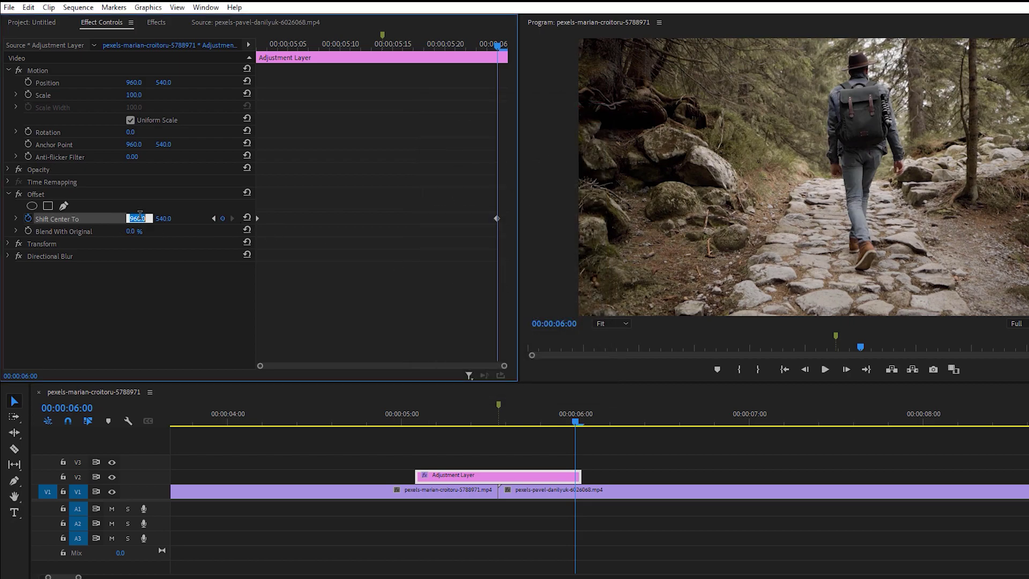
type("2880")
key("Return")
key("grave")
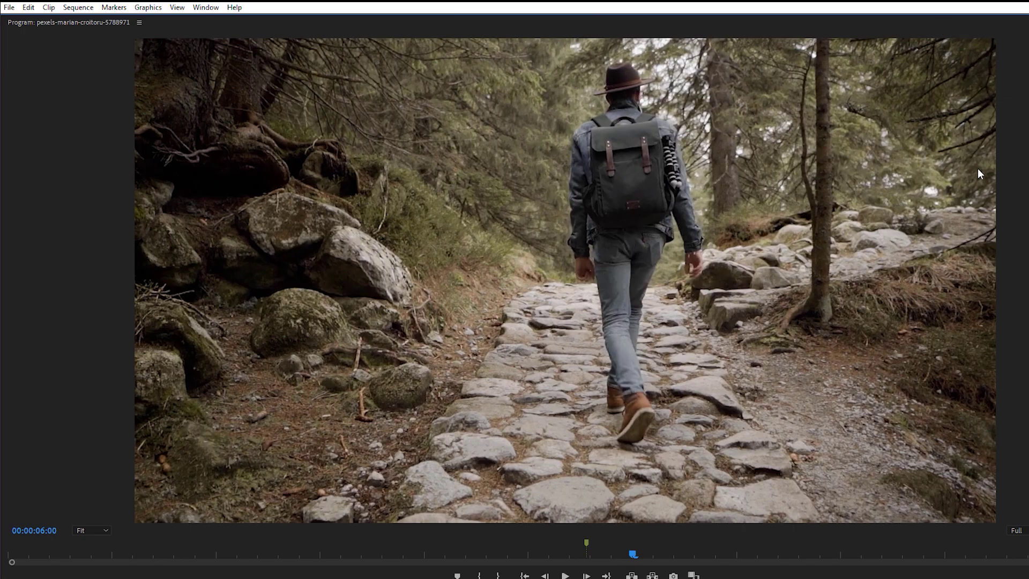
Step: Restore the normal preview size and scrub through the offset slide from 00:00:05:02, stopping at the marker at 00:00:05:14
key("grave")
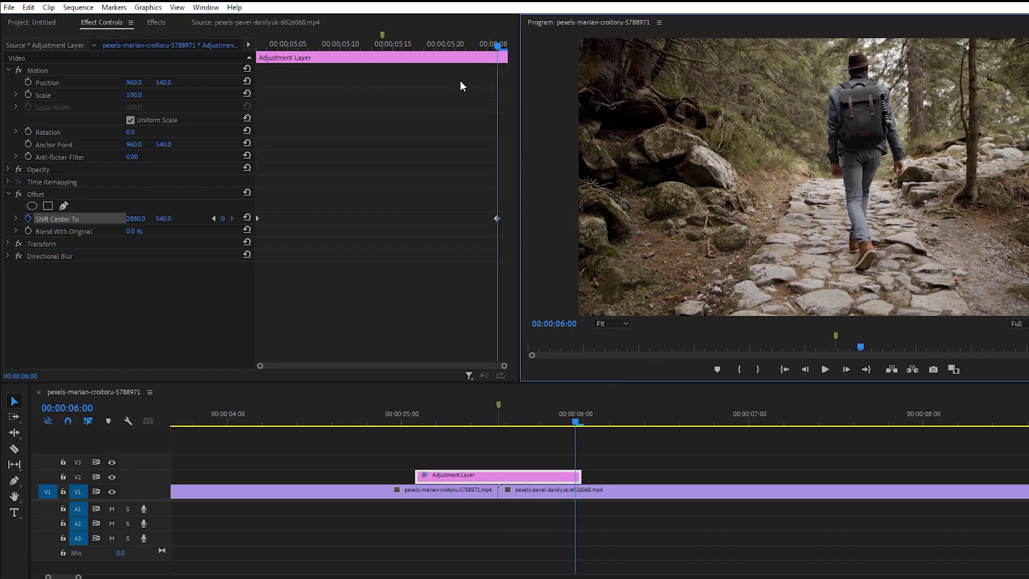
left_click_drag(501, 51, 223, 72)
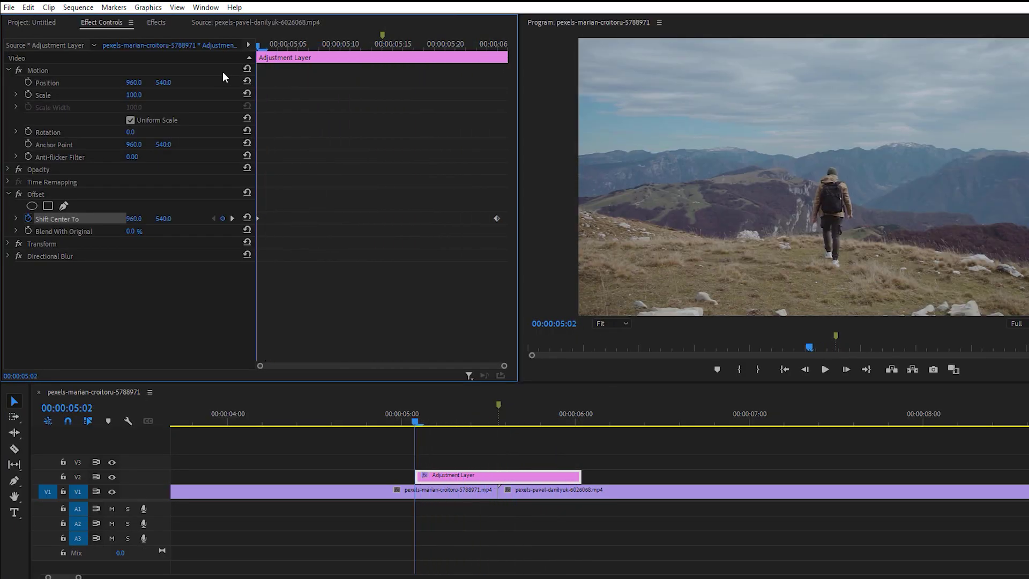
left_click_drag(291, 80, 371, 95)
left_click_drag(489, 414, 499, 436)
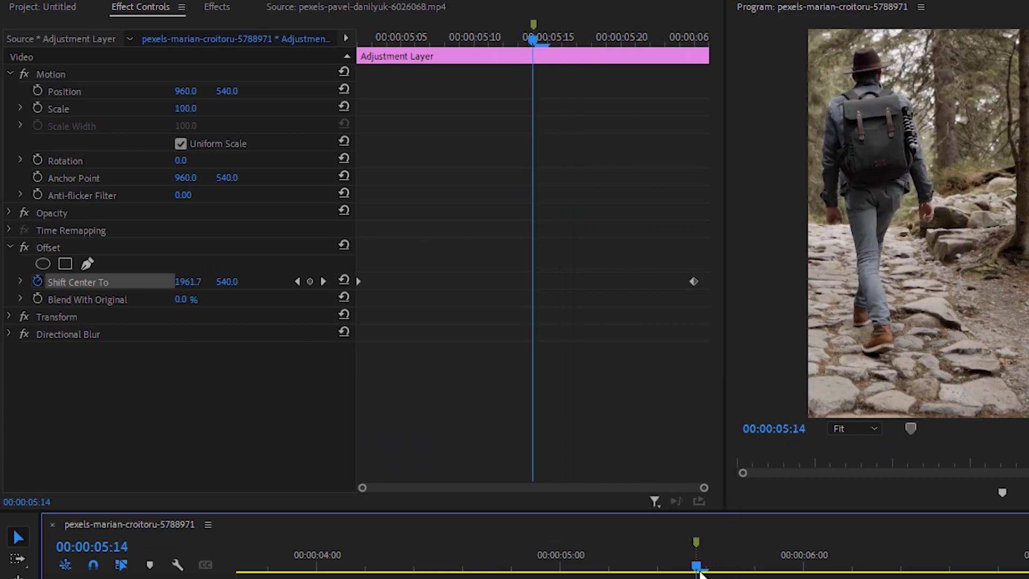
Step: Apply Ease In and Ease Out temporal interpolation to both Shift Center To keyframes of the Offset effect
left_click(21, 281)
left_click_drag(701, 268, 666, 350)
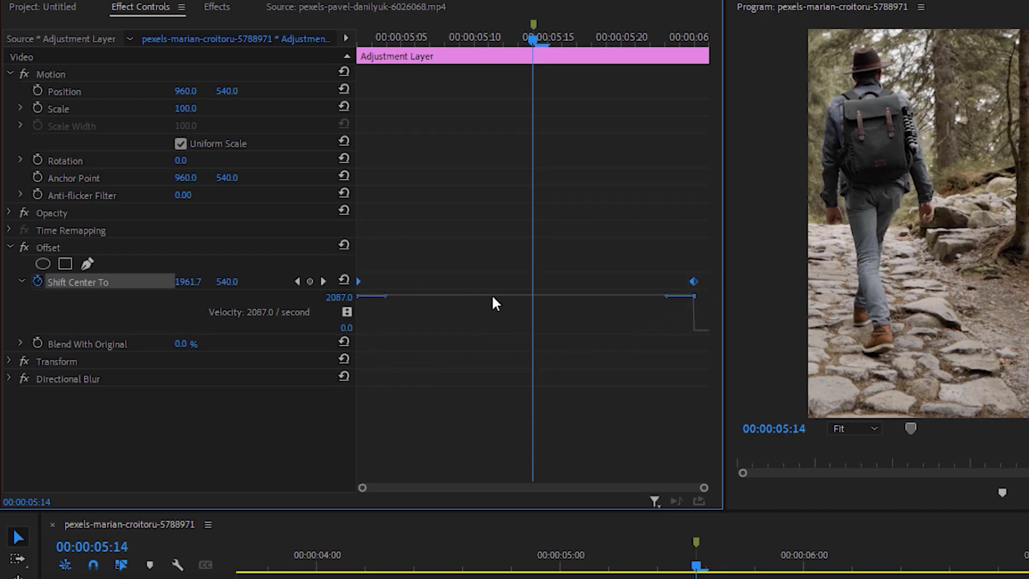
right_click(694, 285)
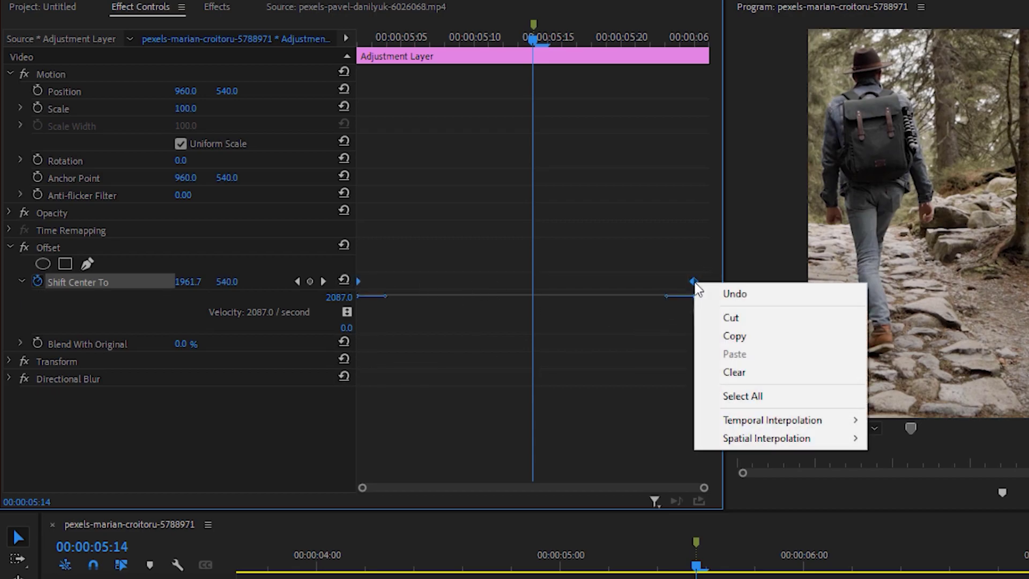
mouse_move(845, 427)
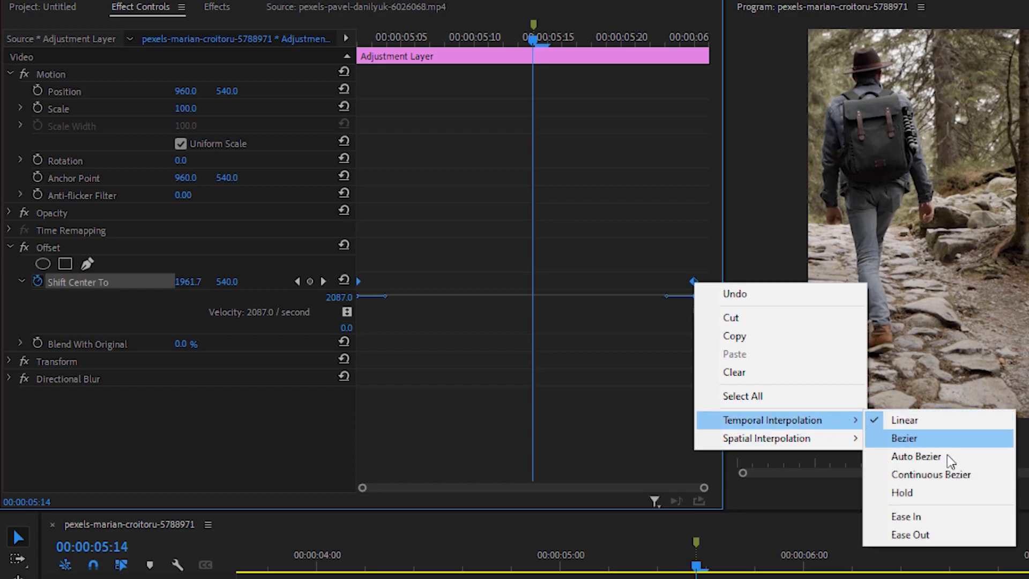
left_click(929, 518)
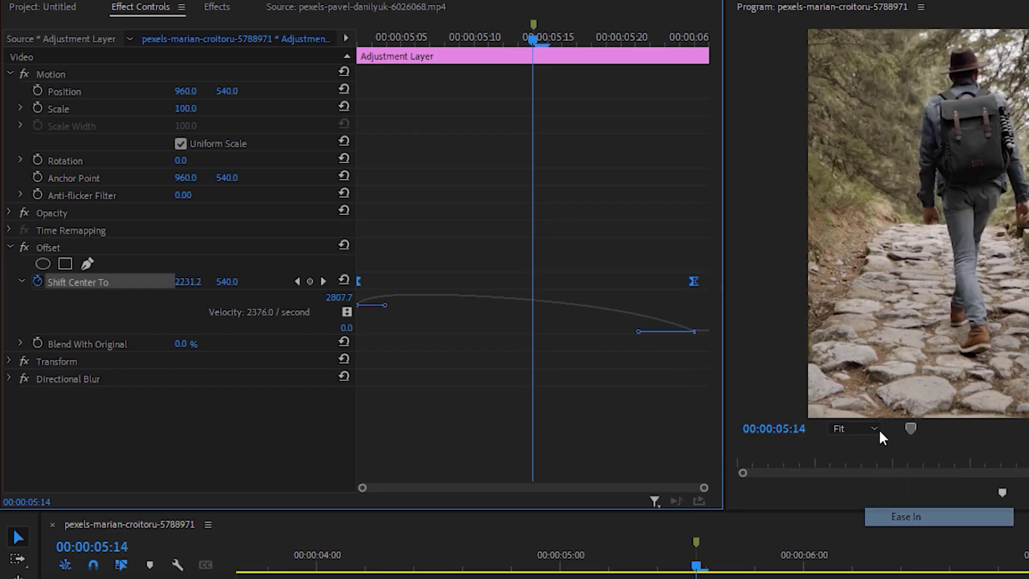
right_click(694, 285)
mouse_move(792, 421)
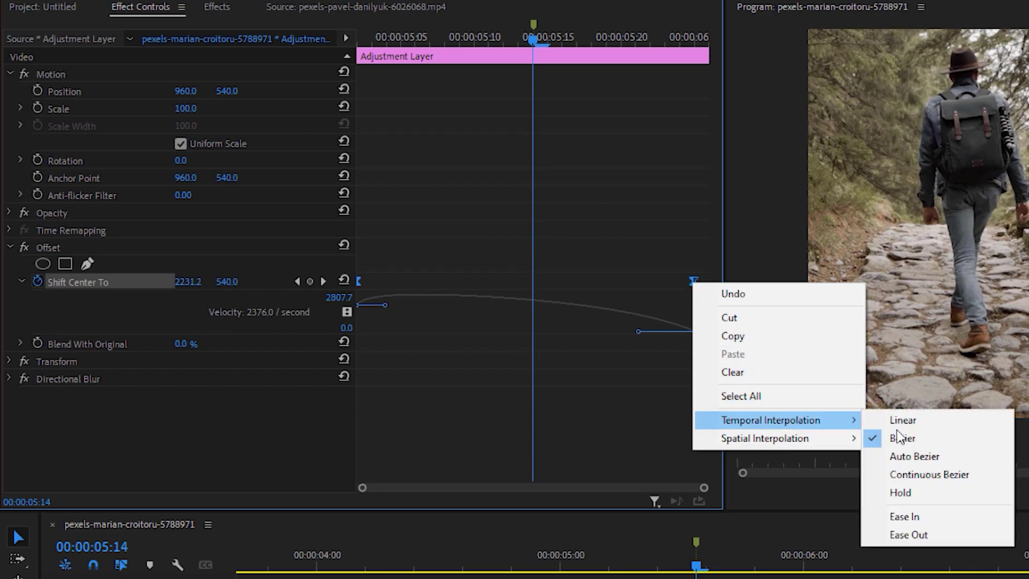
left_click(908, 534)
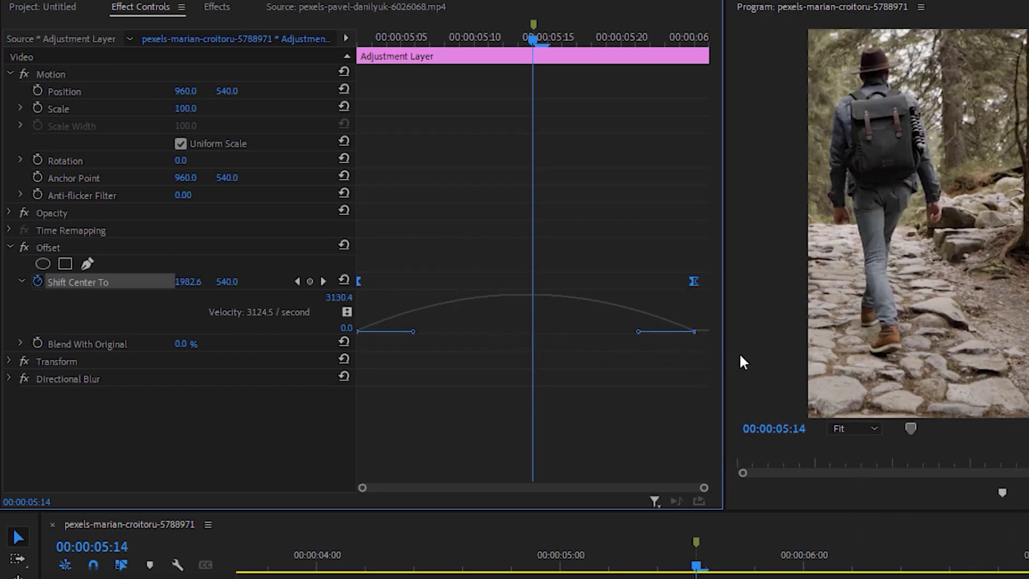
Step: Extend both Shift Center To velocity handles to the middle so the speed graph forms a sharp peak at the cut
left_click_drag(413, 331, 503, 333)
left_click_drag(635, 339, 525, 336)
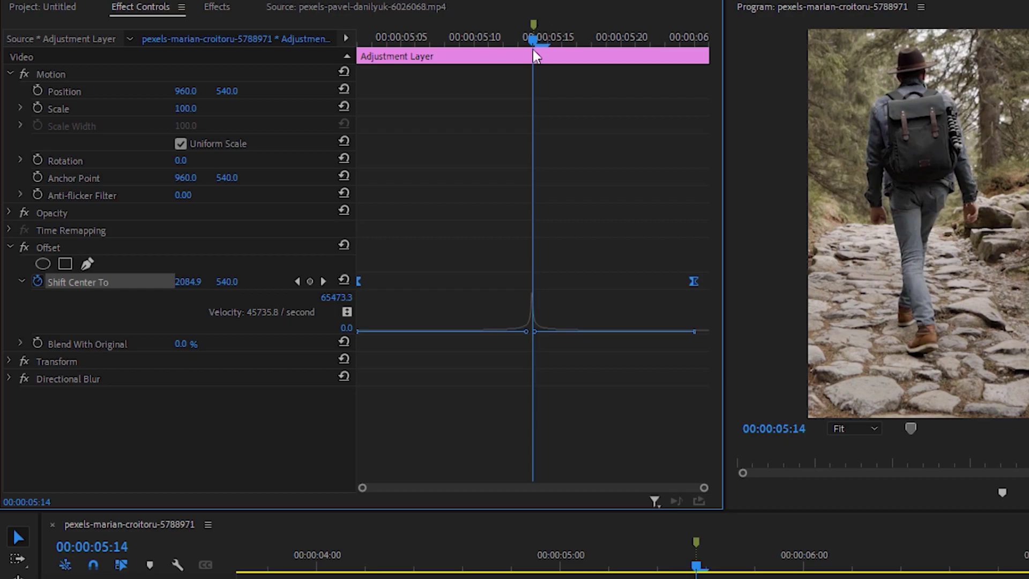
left_click_drag(533, 340, 525, 338)
Step: Play the eased slide from before the adjustment layer to check its motion
left_click_drag(532, 40, 356, 59)
left_click(161, 567)
key("space")
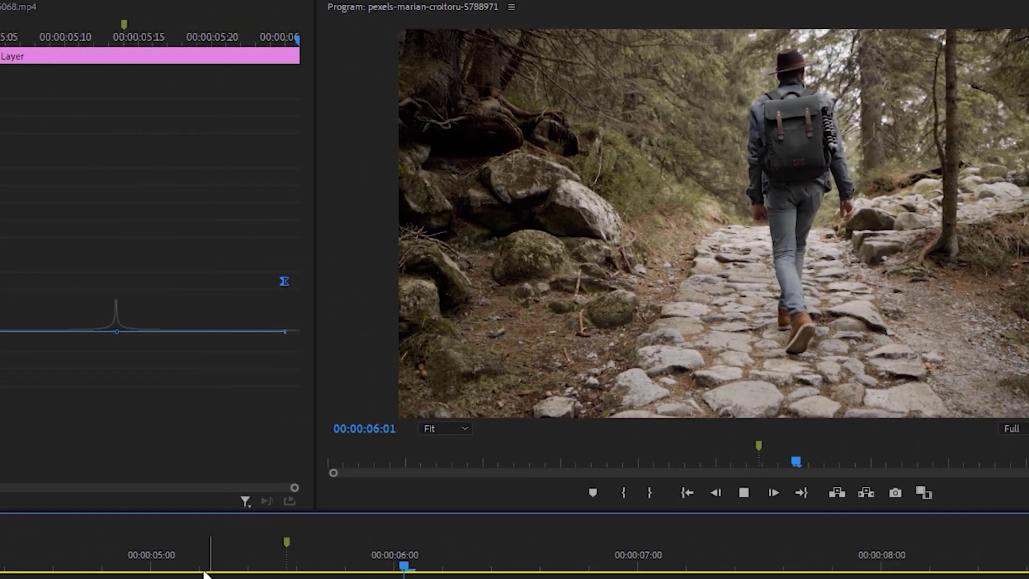
left_click(166, 567)
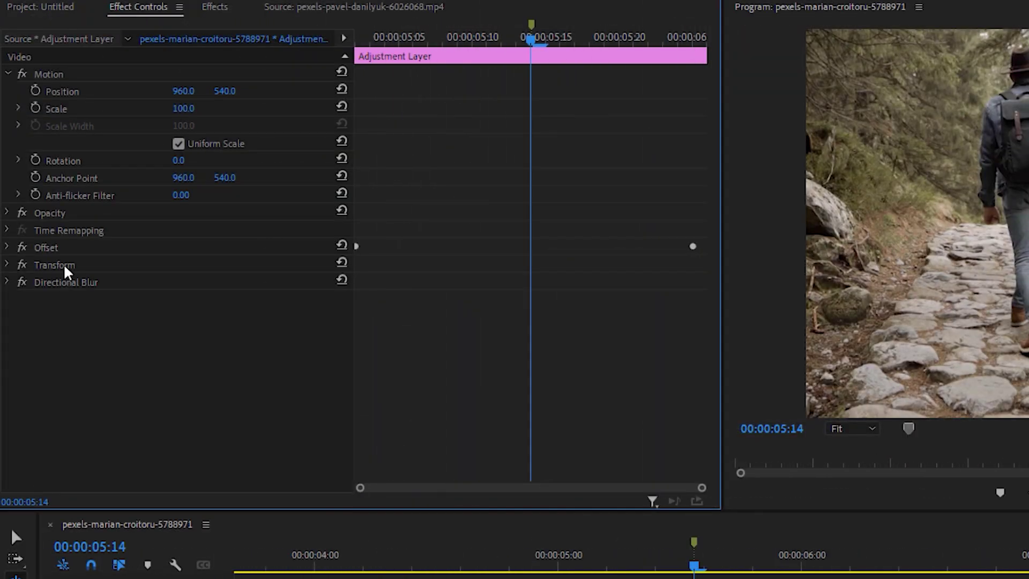
Step: Expand the Transform effect and keyframe its Scale Width at 190 at 00:00:05:14
left_click(19, 266)
left_click(10, 265)
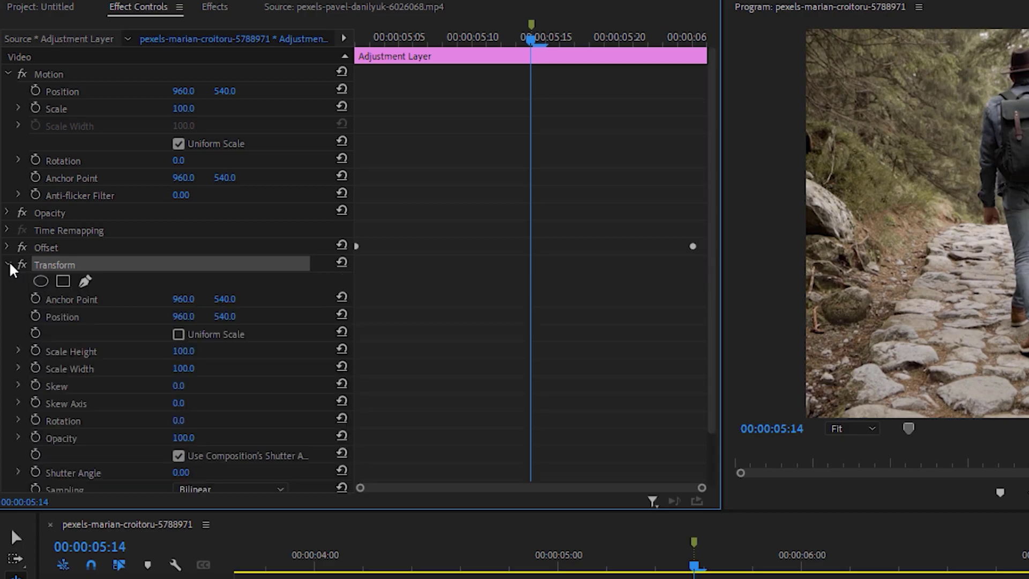
scroll(712, 300, "down", 2)
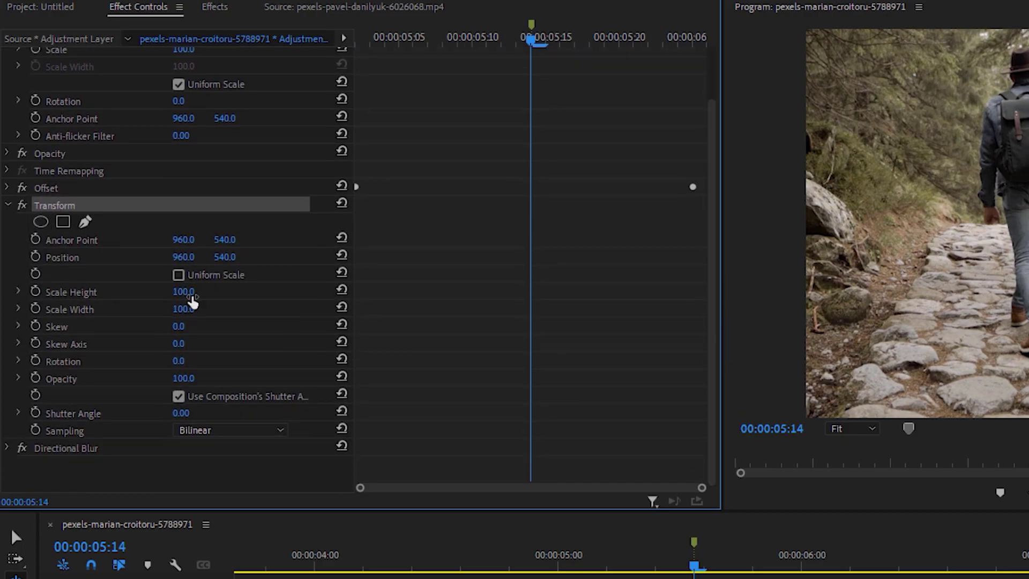
left_click(19, 309)
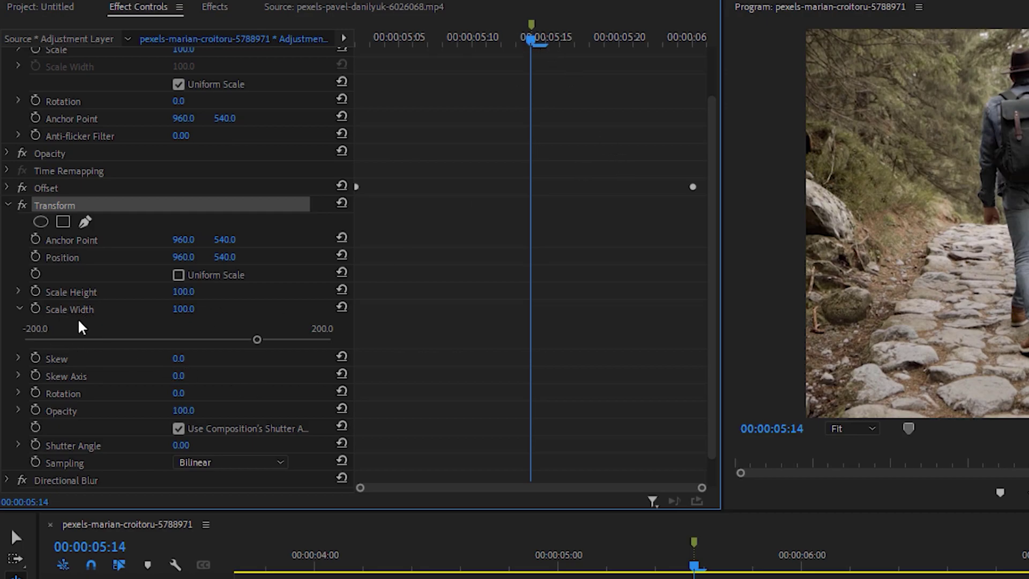
left_click(35, 309)
left_click_drag(257, 350, 285, 348)
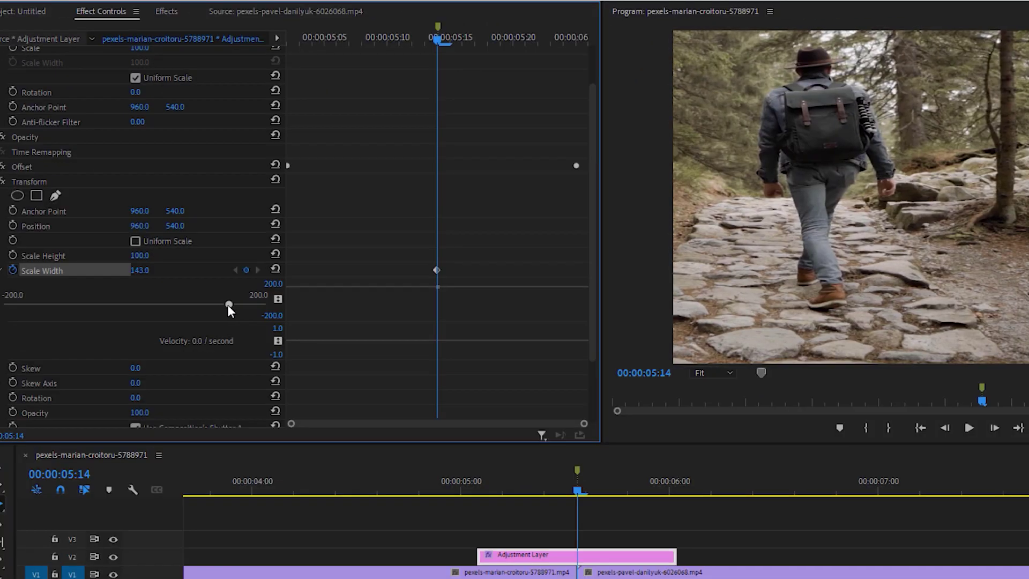
left_click_drag(229, 305, 256, 306)
left_click(150, 266)
type("190")
key("Return")
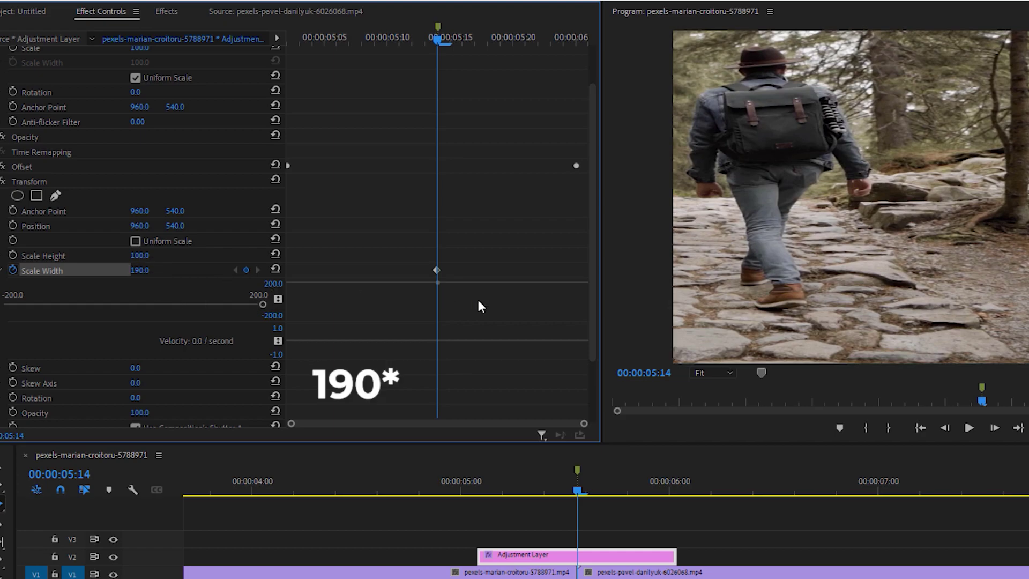
Step: Add a Transform Scale Width keyframe of 100 at the adjustment layer's start, 00:00:05:02
left_click_drag(438, 45, 288, 69)
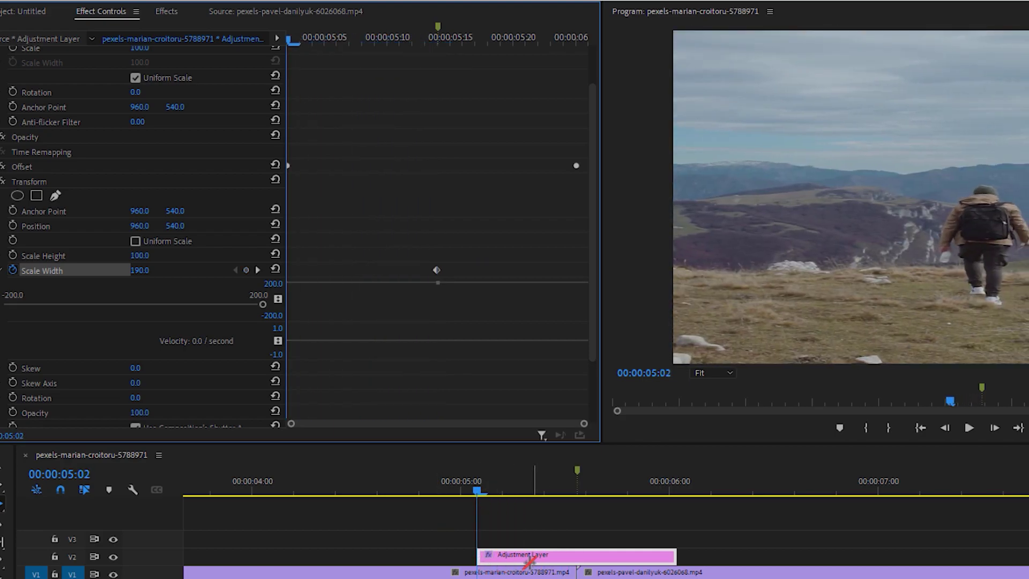
left_click(3, 475)
left_click(141, 270)
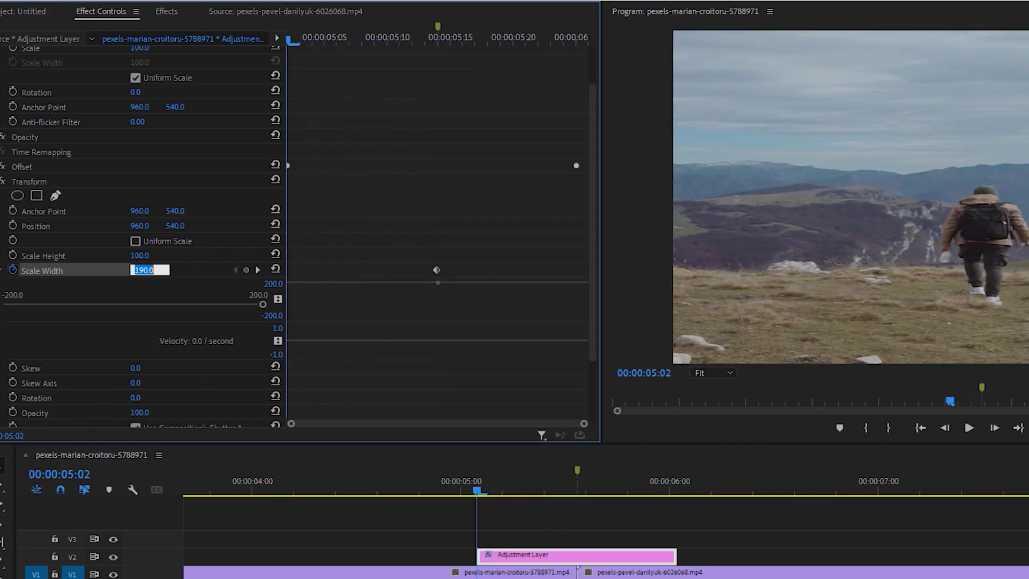
left_click(161, 283)
left_click(146, 273)
type("100")
key("Return")
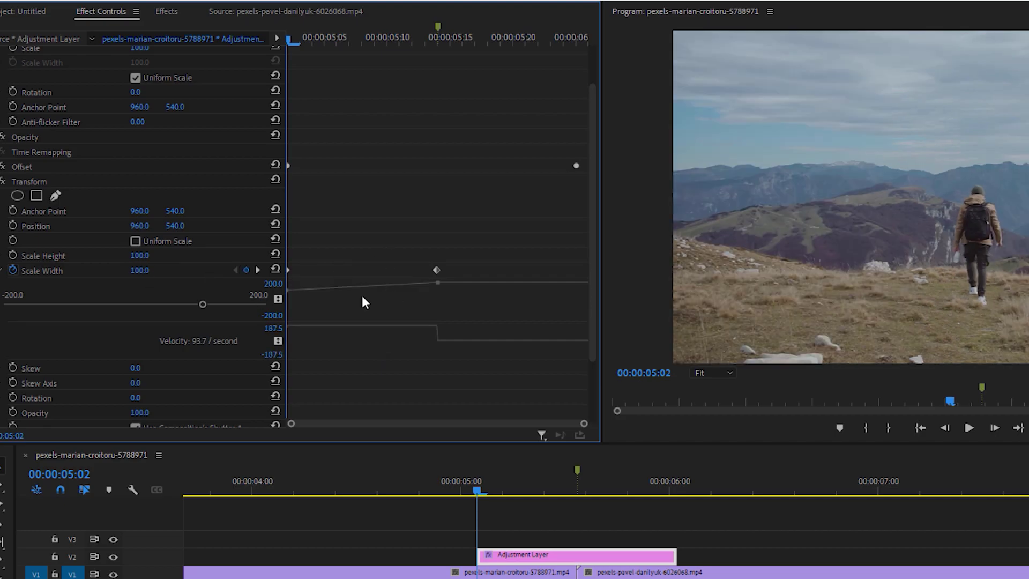
Step: Add a Scale Width keyframe of 100 at 00:00:06:00 and scrub back to review the stretch
left_click_drag(288, 39, 578, 92)
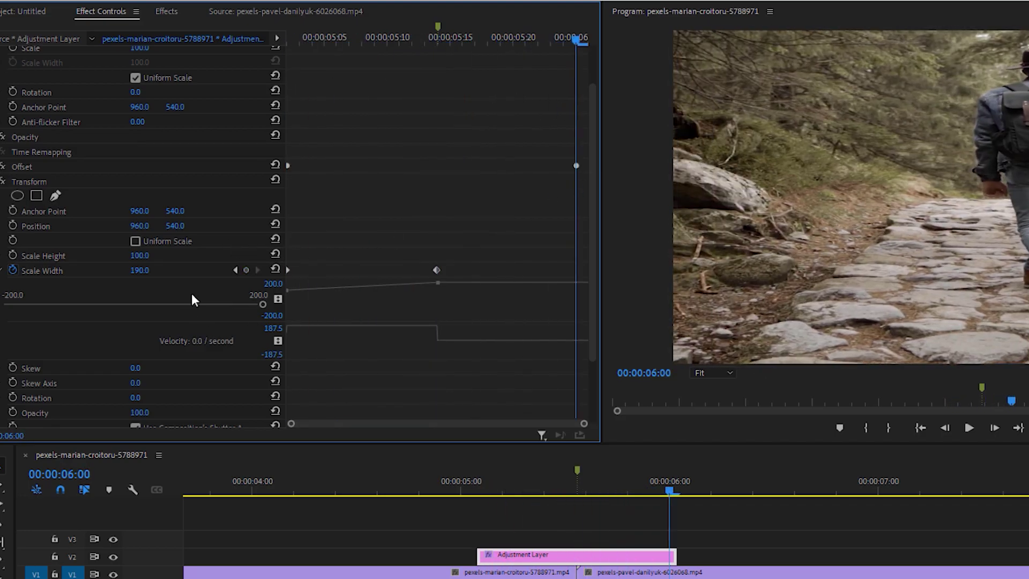
left_click(139, 270)
type("100")
key("Return")
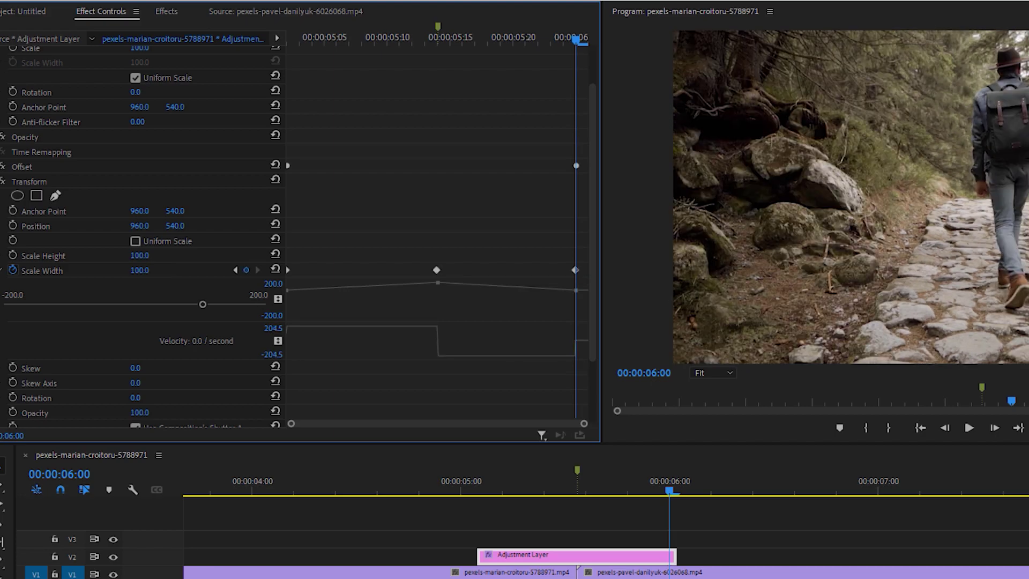
left_click_drag(574, 40, 467, 176)
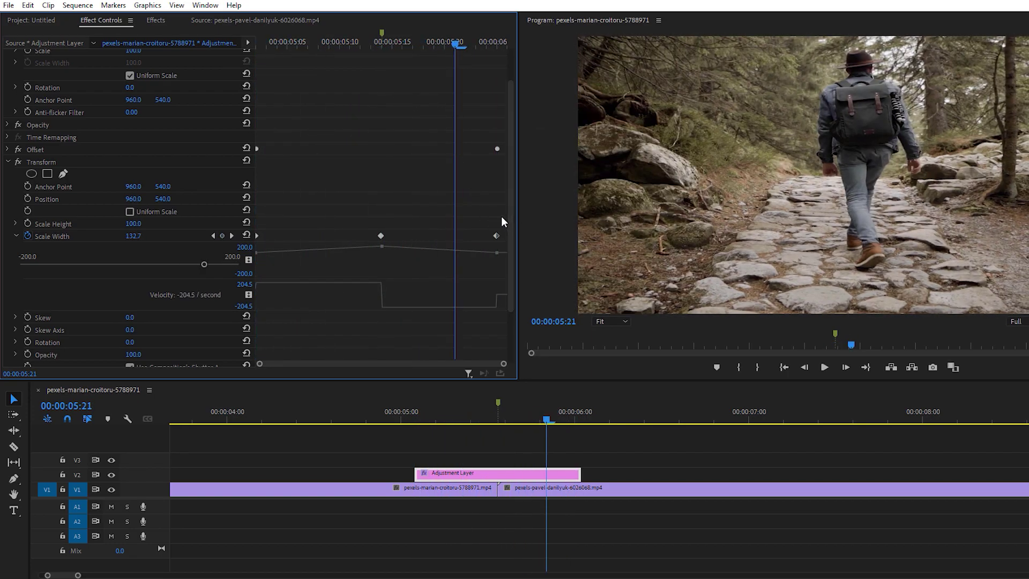
Step: Select all three Scale Width keyframes and apply Ease In and Ease Out to them
left_click_drag(501, 217, 256, 332)
right_click(380, 238)
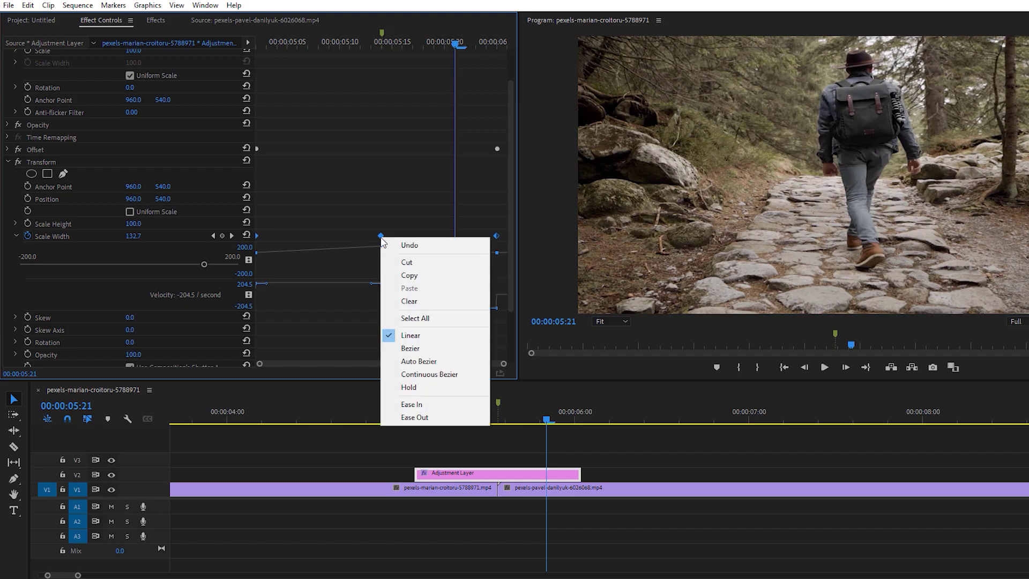
left_click(450, 404)
right_click(380, 236)
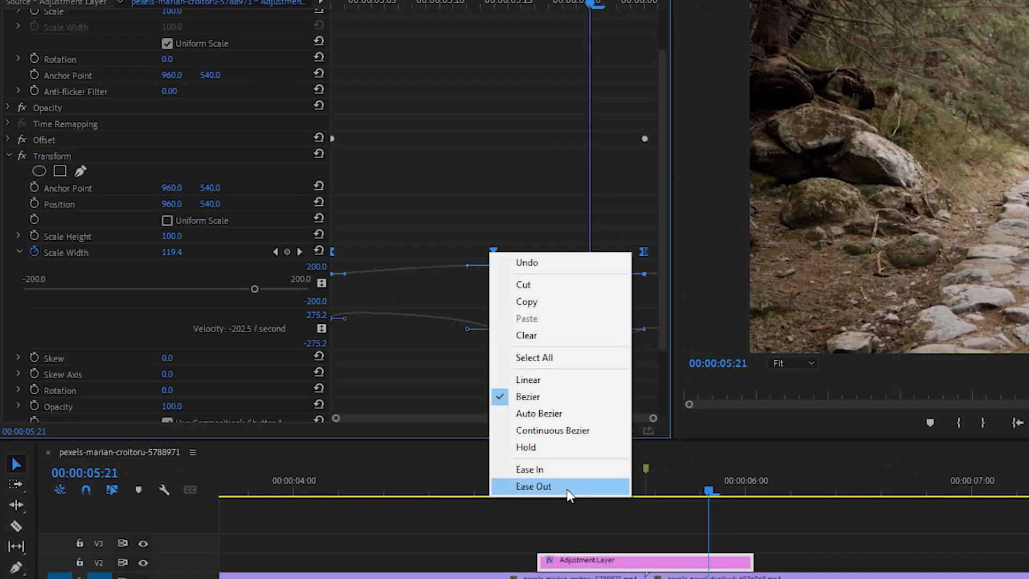
left_click(411, 417)
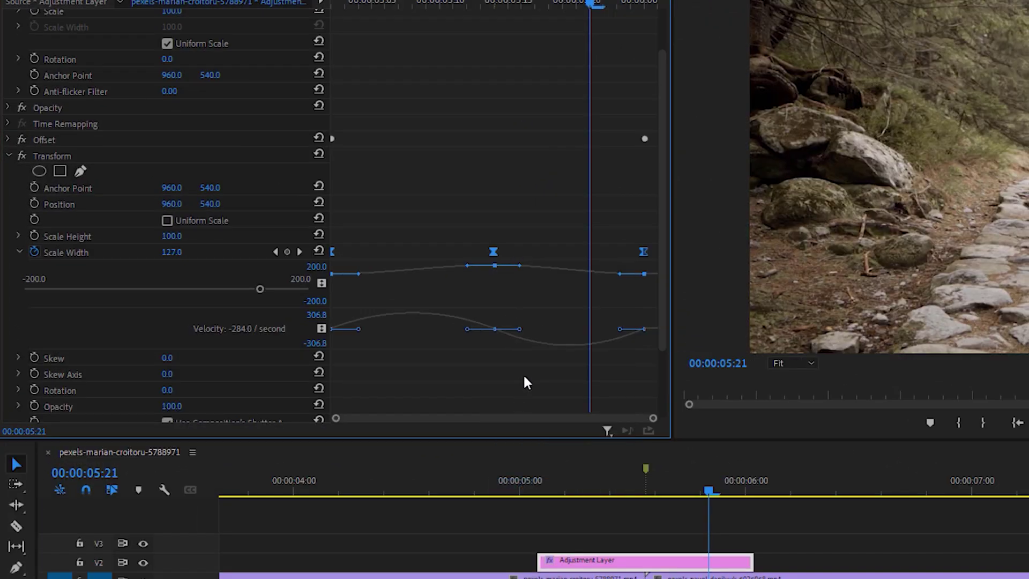
Step: Enlarge the Scale Width value graph and adjust its Bezier handles to form a sharp peak at the middle keyframe
left_click_drag(547, 437, 547, 506)
left_click_drag(545, 309, 556, 462)
left_click(460, 346)
left_click(494, 269)
left_click_drag(619, 318, 533, 321)
left_click(423, 358)
left_click(494, 269)
left_click_drag(359, 317, 413, 315)
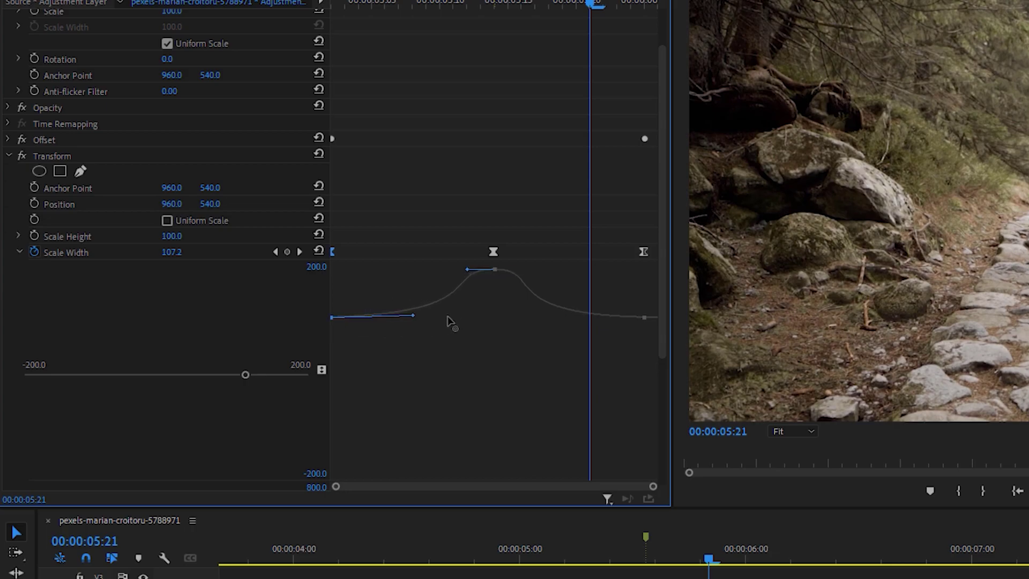
left_click(494, 269)
left_click_drag(472, 269, 496, 272)
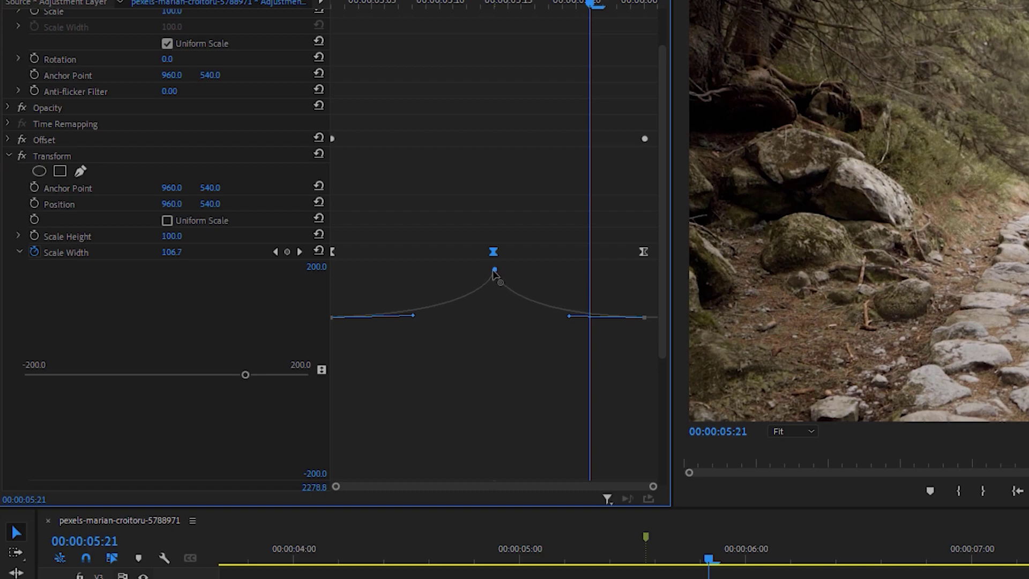
left_click(532, 384)
Step: Play the stretched slide transition in the enlarged program preview and restore the normal layout
left_click_drag(592, 5, 445, 16)
key("grave")
key("space")
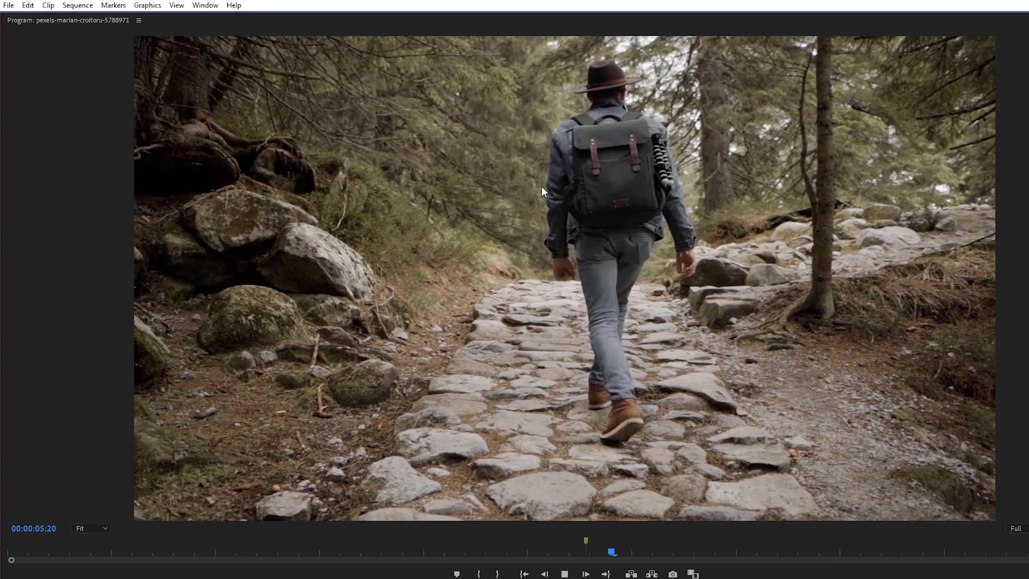
key("grave")
Step: Add a Directional Blur keyframe with a Blur Length of 50 at the clip cut, 00:00:05:14
left_click_drag(423, 466, 497, 470)
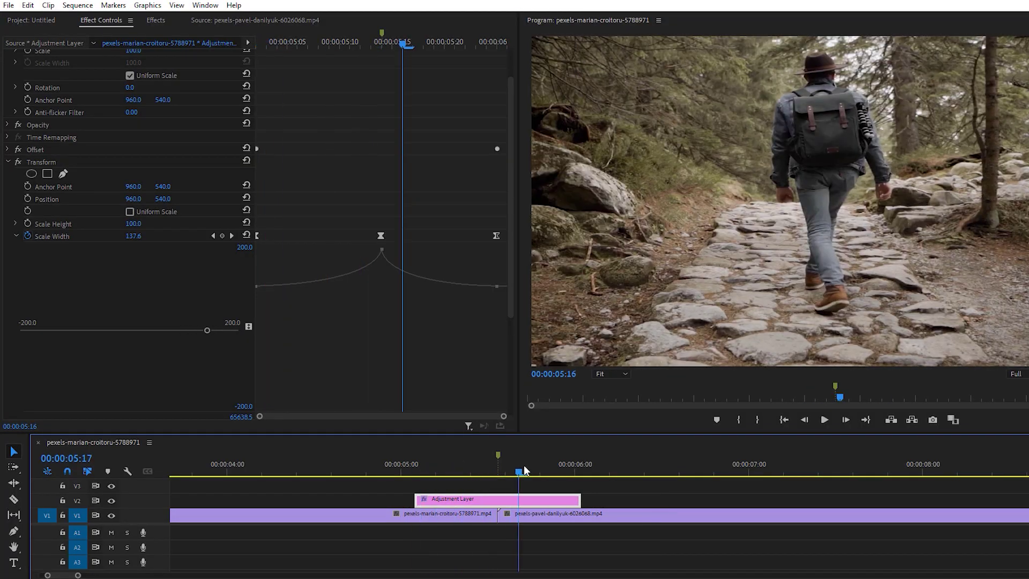
left_click(9, 162)
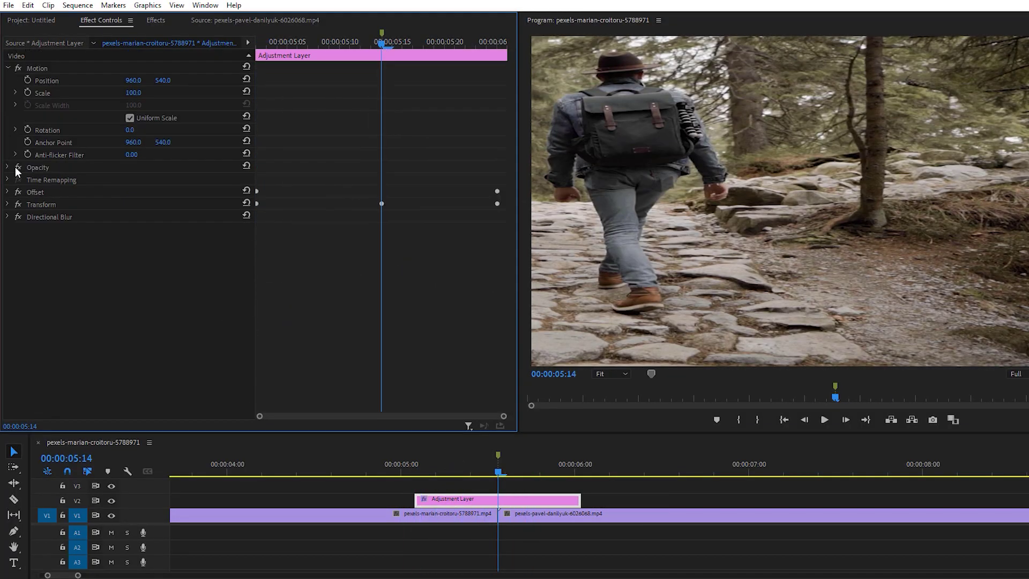
left_click(55, 219)
left_click(8, 217)
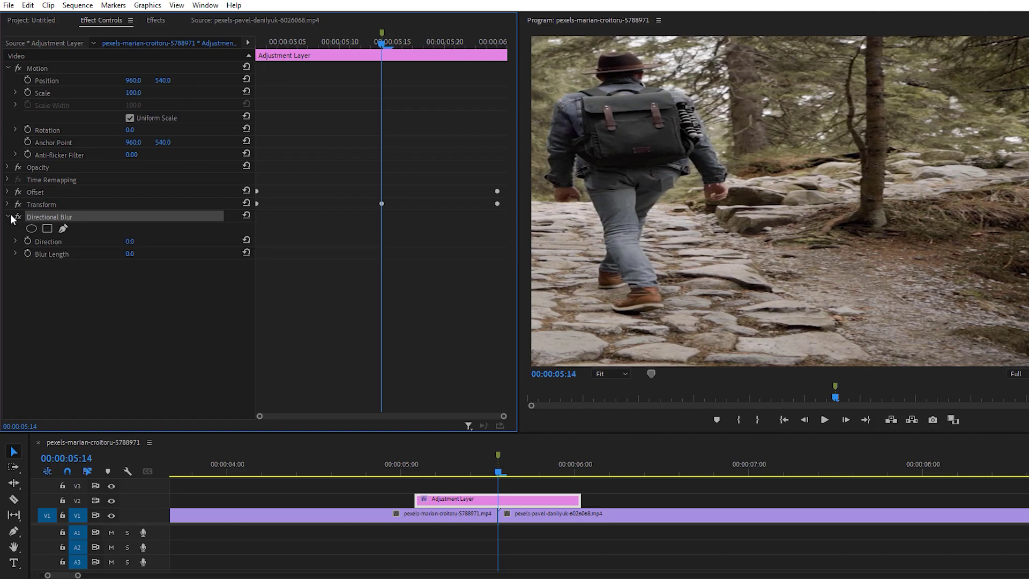
left_click_drag(499, 474, 415, 472)
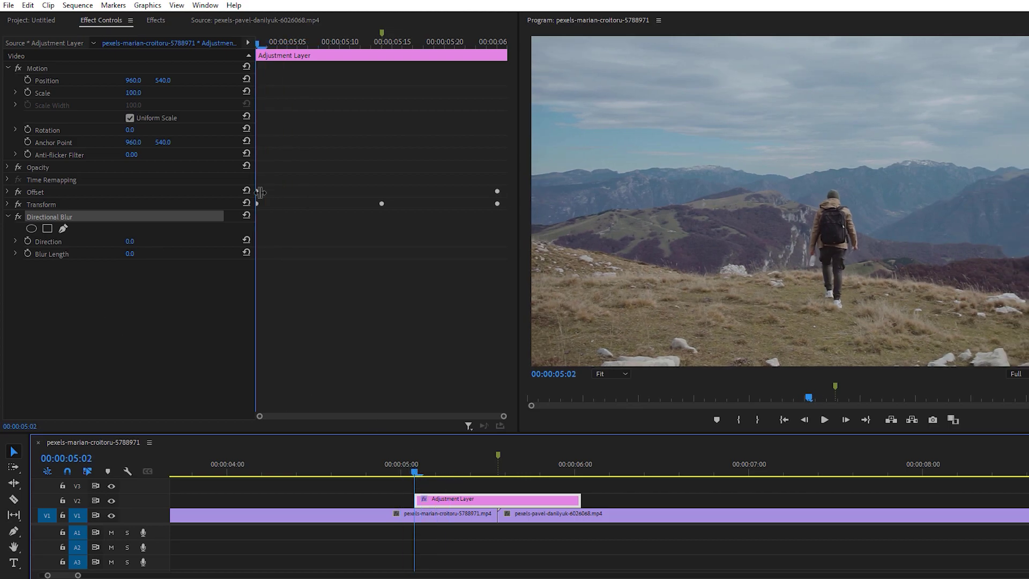
left_click(384, 45)
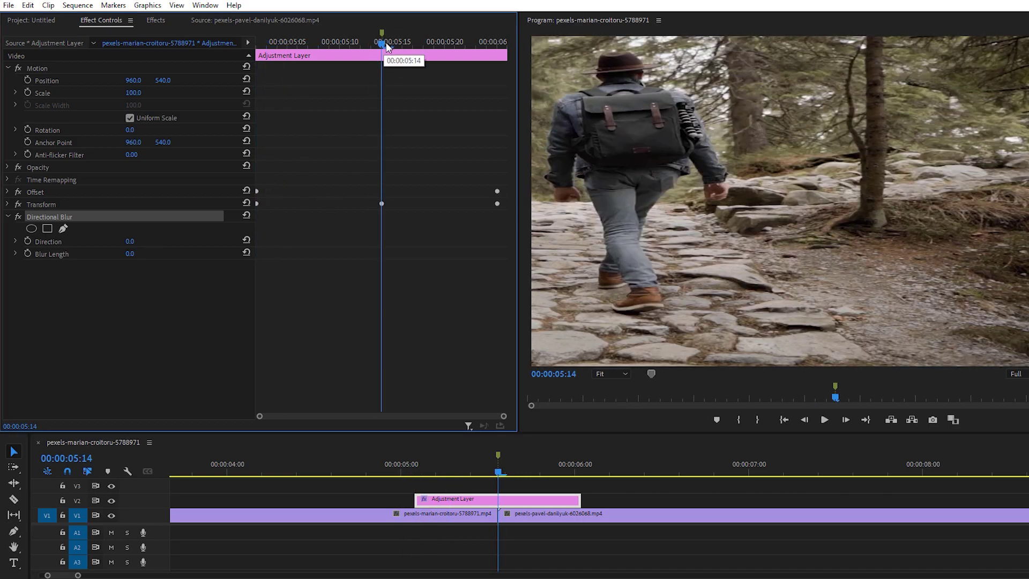
left_click(15, 254)
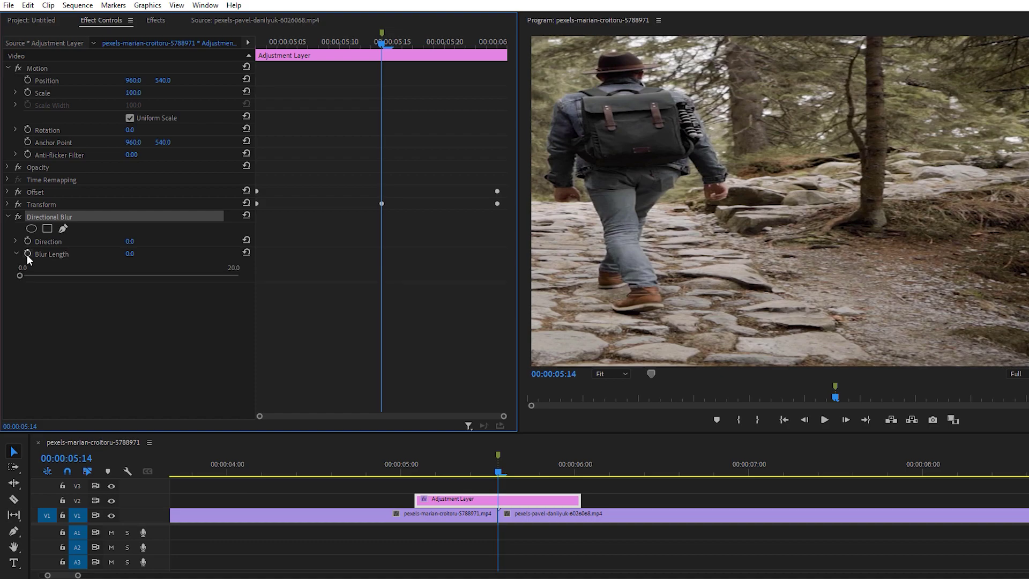
left_click(40, 256)
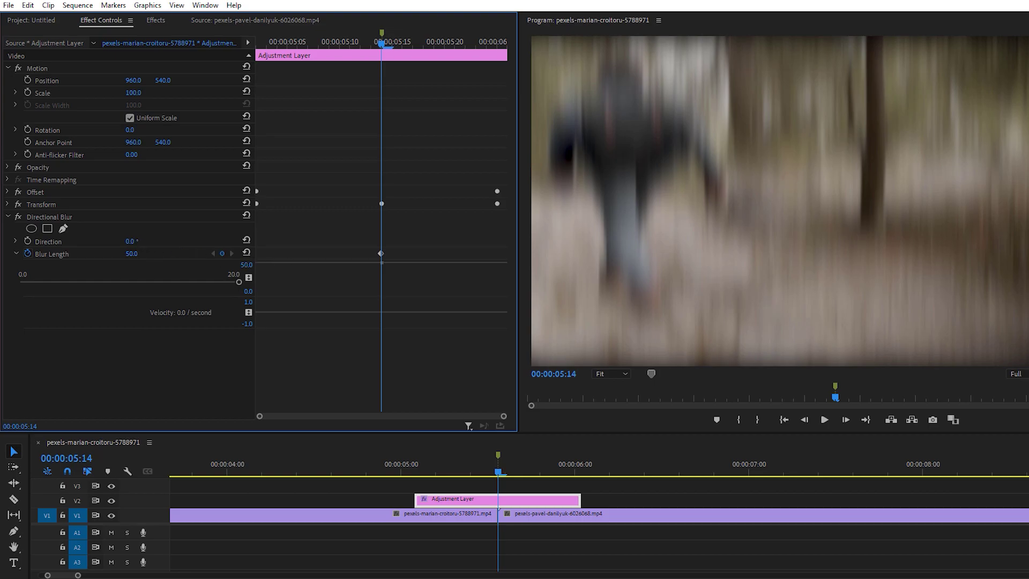
Step: Set the Directional Blur direction to 90 degrees so the blur runs horizontally
mouse_move(129, 241)
left_mouse_down()
mouse_move(78, 241)
mouse_move(137, 241)
left_mouse_up()
left_click(135, 241)
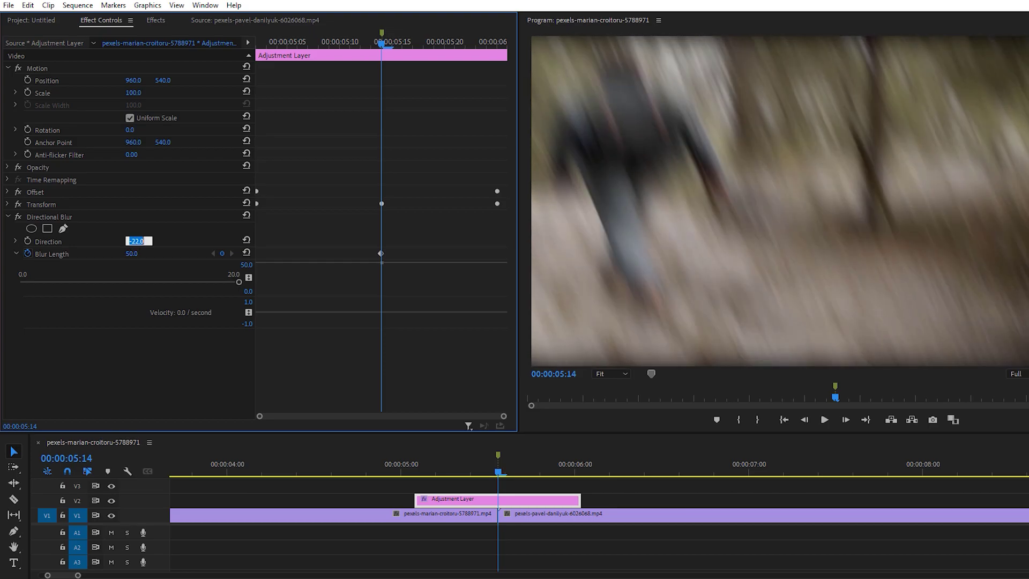
type("90")
key("Return")
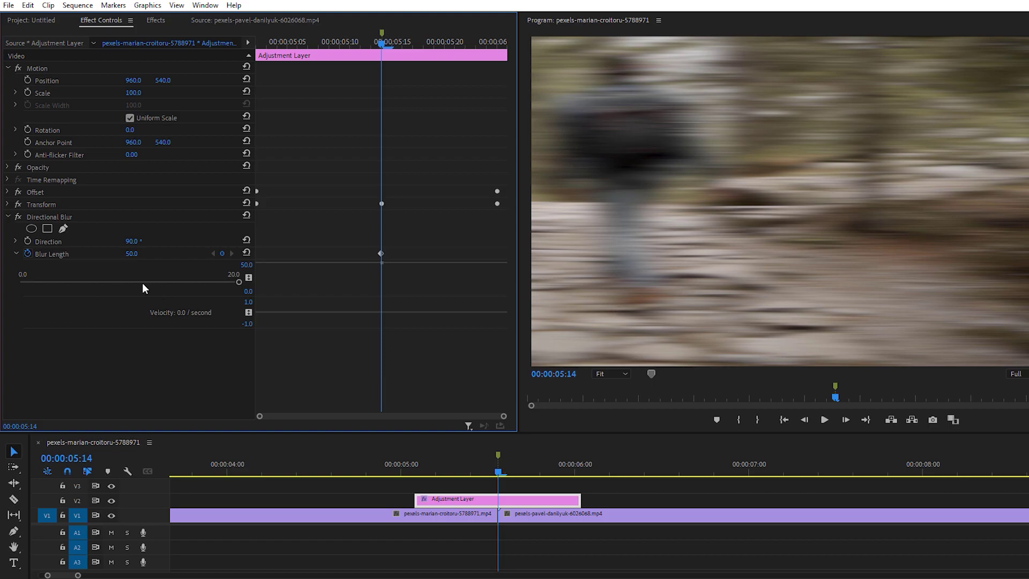
Step: Add a Blur Length keyframe of 0 at the adjustment layer's start, 00:00:05:02
left_click_drag(383, 43, 242, 58)
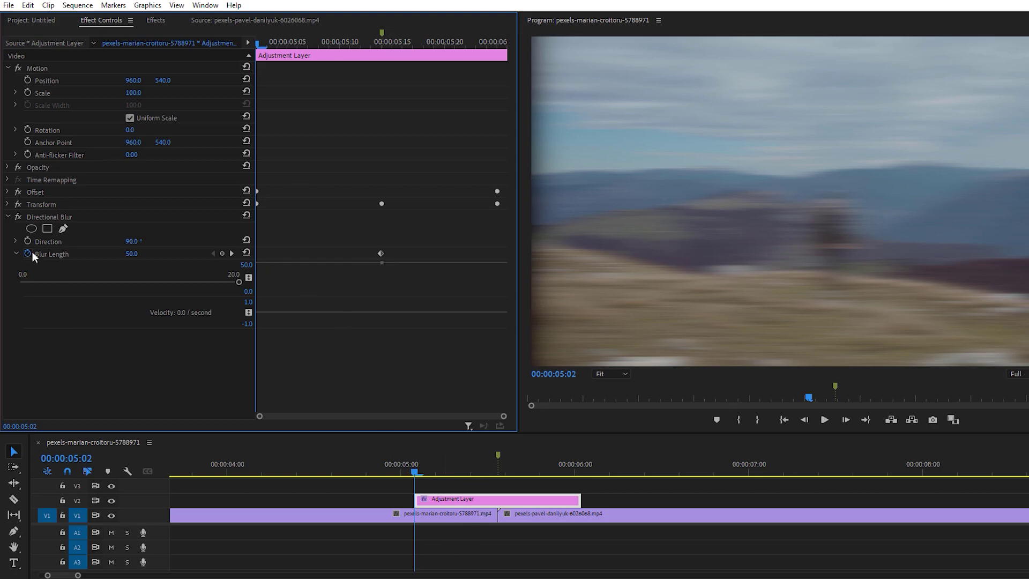
left_click(222, 253)
left_click(132, 253)
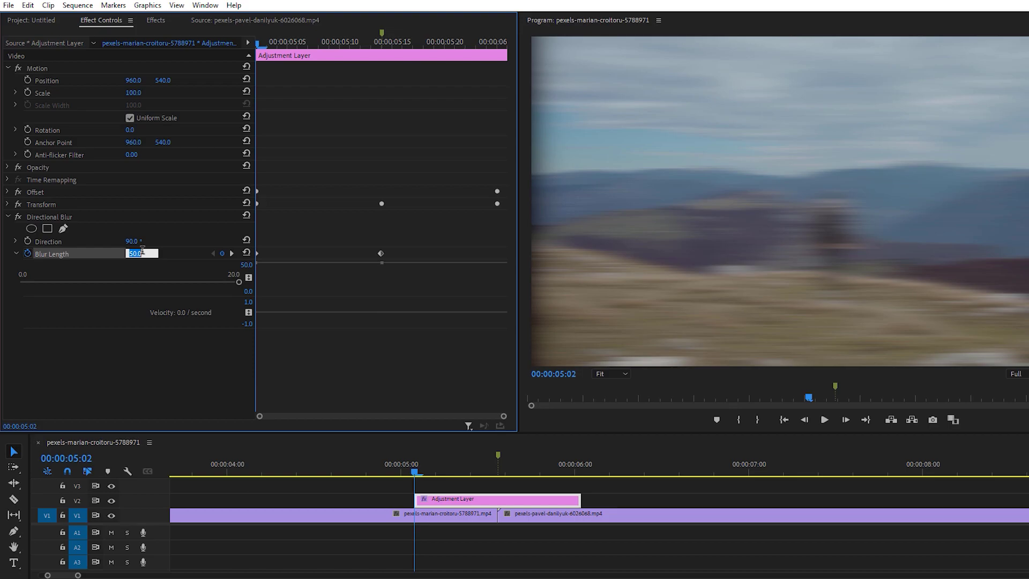
type("0")
key("Return")
Step: Add a Blur Length keyframe of 0 at 00:00:06:00 and scrub back to review the blur
left_click_drag(300, 43, 504, 73)
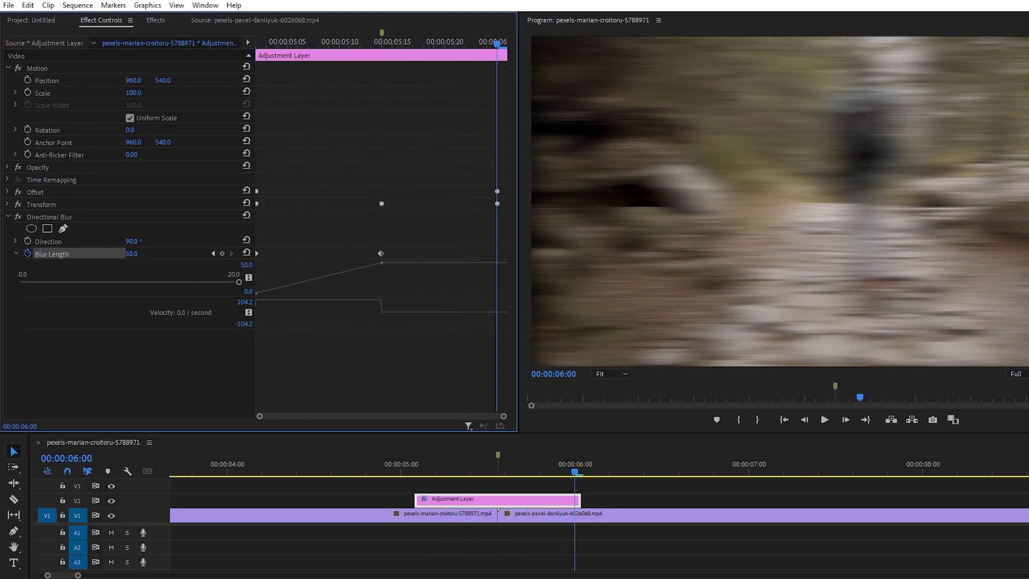
left_click(140, 252)
type("0")
key("Return")
left_click_drag(492, 43, 392, 114)
Step: Select all three Blur Length keyframes and apply Ease In and Ease Out to them
left_click_drag(499, 239, 248, 346)
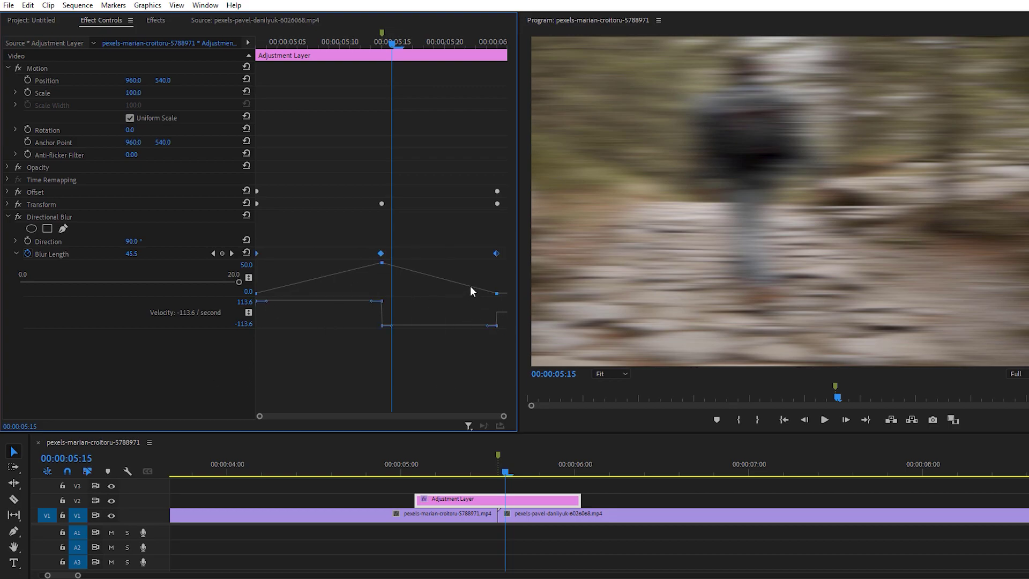
right_click(381, 253)
left_click(439, 421)
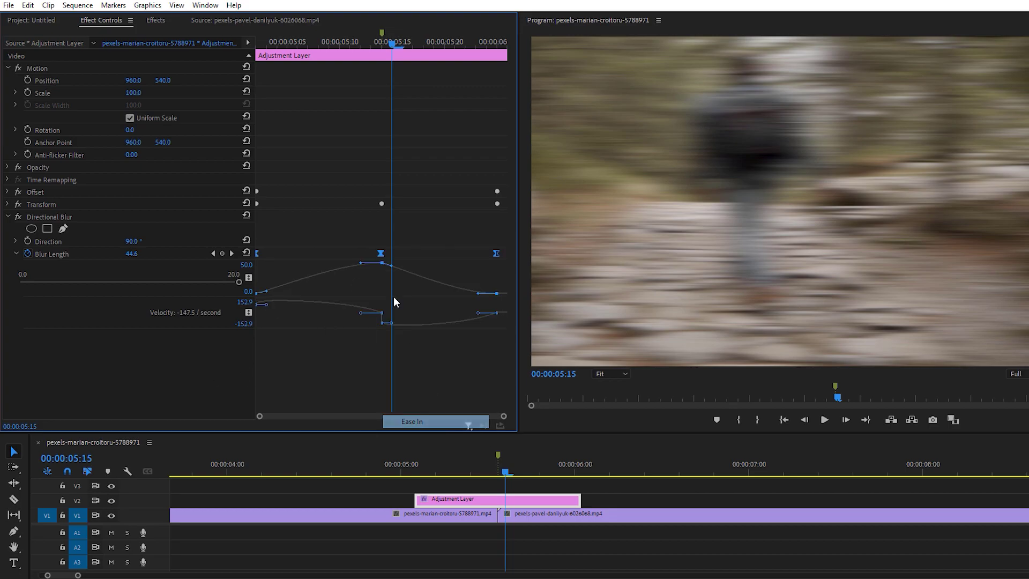
right_click(381, 254)
left_click(437, 433)
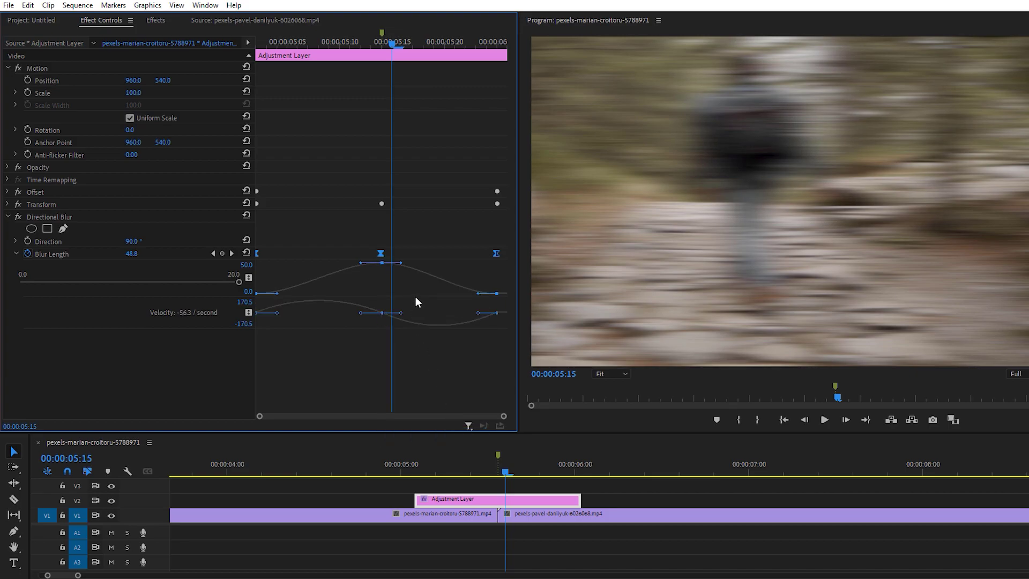
Step: Enlarge the Blur Length value graph and adjust its Bezier handles to form a sharp peak at the middle keyframe
left_click_drag(416, 297, 424, 393)
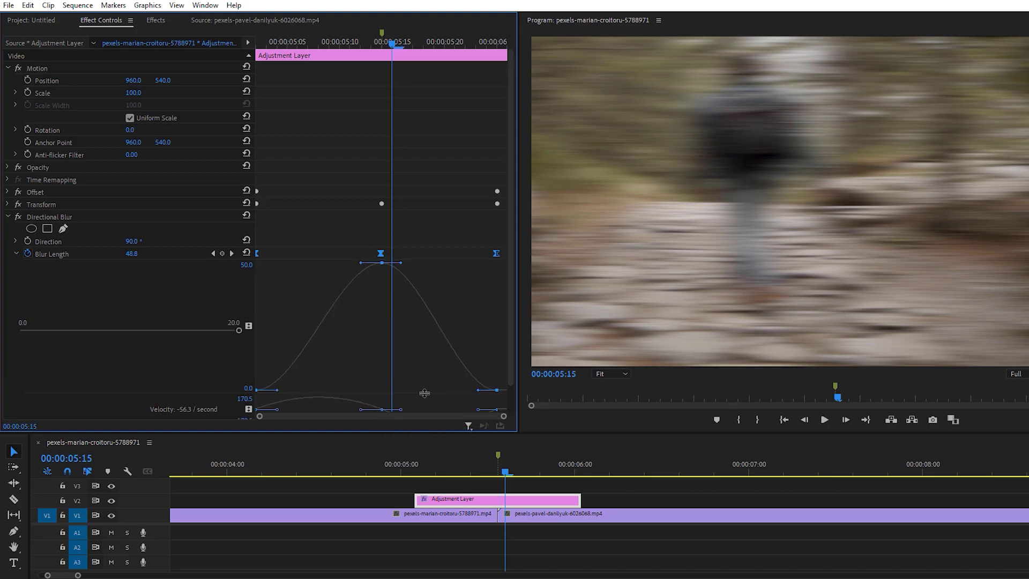
left_click_drag(511, 351, 318, 358)
left_click(497, 360)
left_click(380, 231)
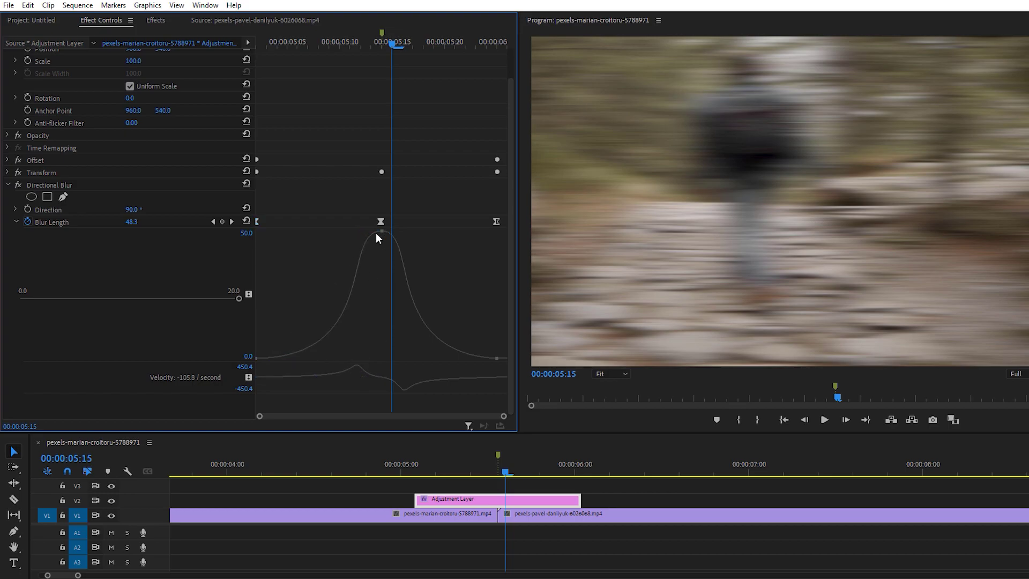
left_click_drag(361, 231, 382, 233)
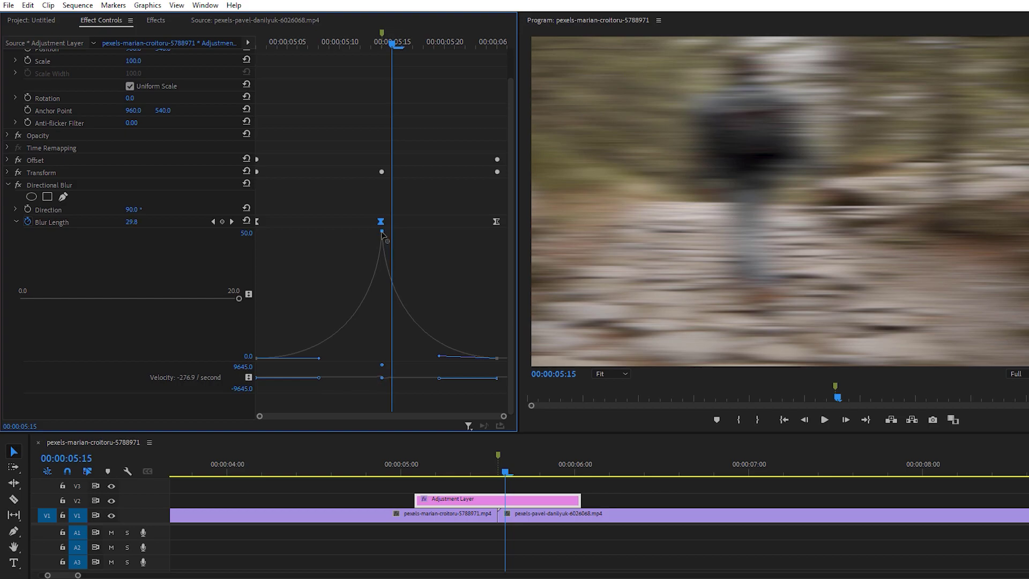
Step: Play the blurred slide transition from 00:00:05:00 in the enlarged program preview and restore the normal layout
left_click_drag(395, 45, 235, 115)
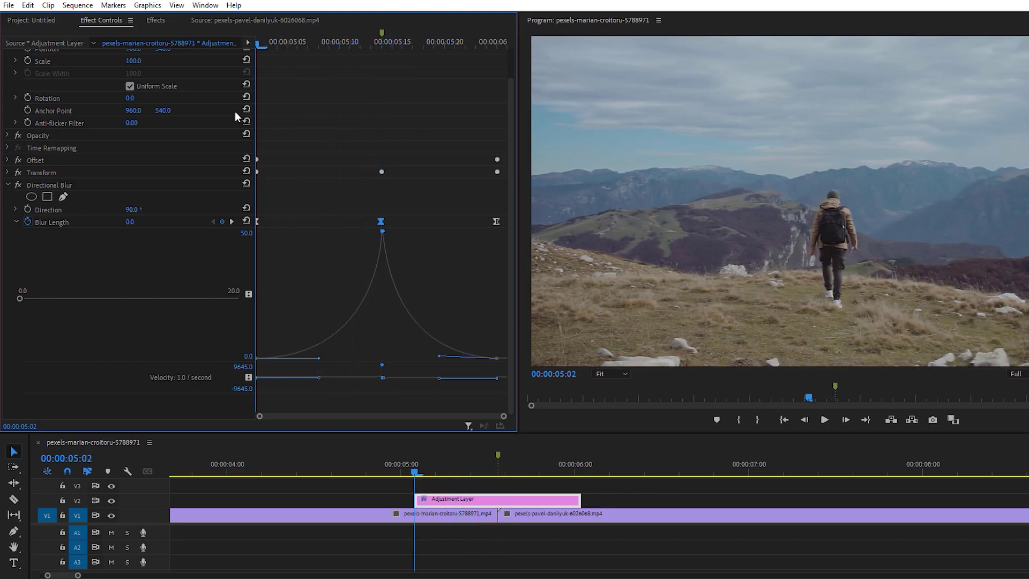
left_click(398, 470)
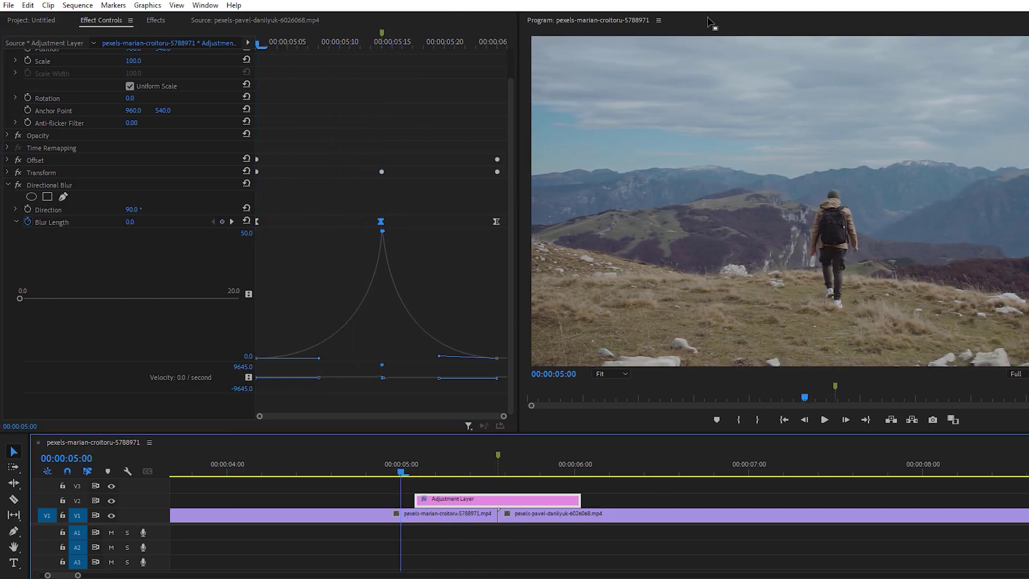
key("grave")
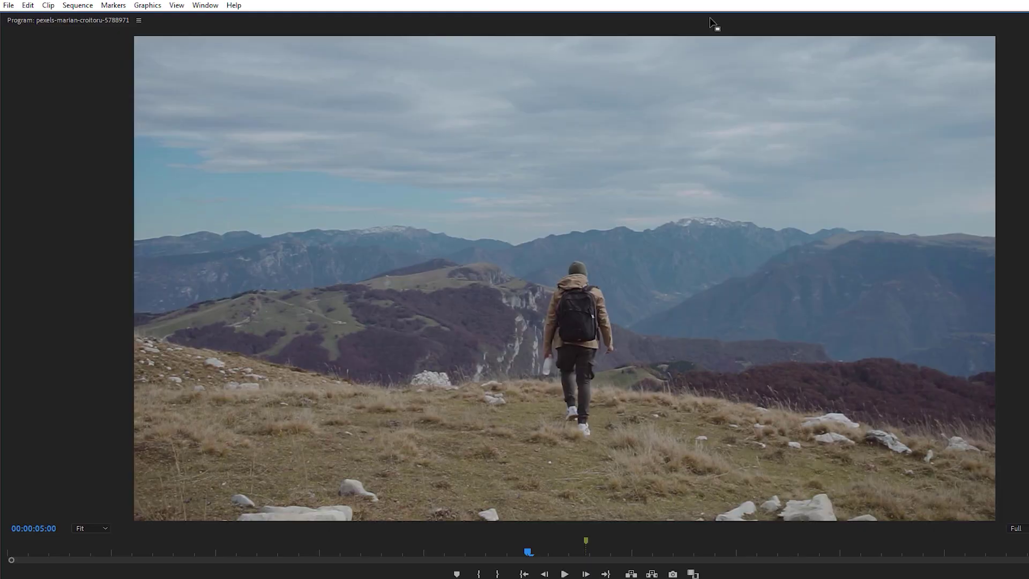
key("space")
key("grave")
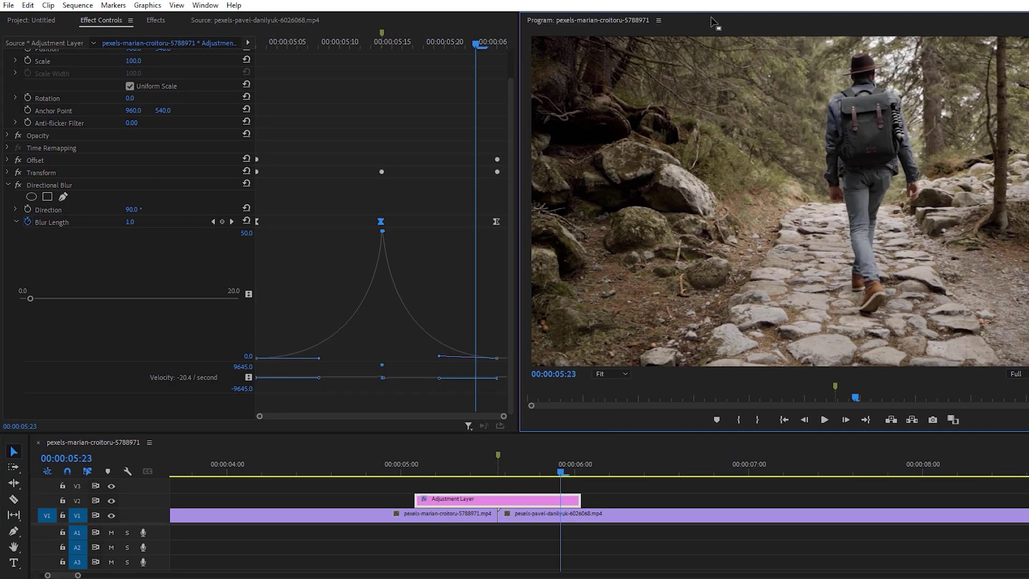
Step: Save the Offset, Transform and Directional Blur effects together as an effect preset named Wahla Vfx Transition
left_click_drag(553, 472, 500, 487)
left_click(8, 186)
left_click(7, 186)
left_click(57, 218)
left_click(43, 192)
left_click(45, 204, "ctrl")
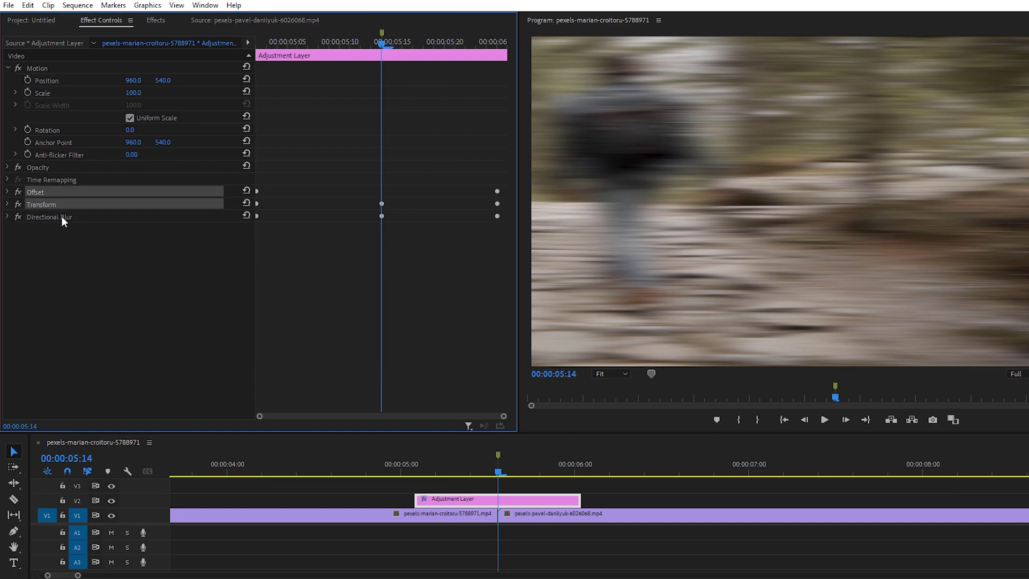
left_click(62, 217, "ctrl")
right_click(66, 217)
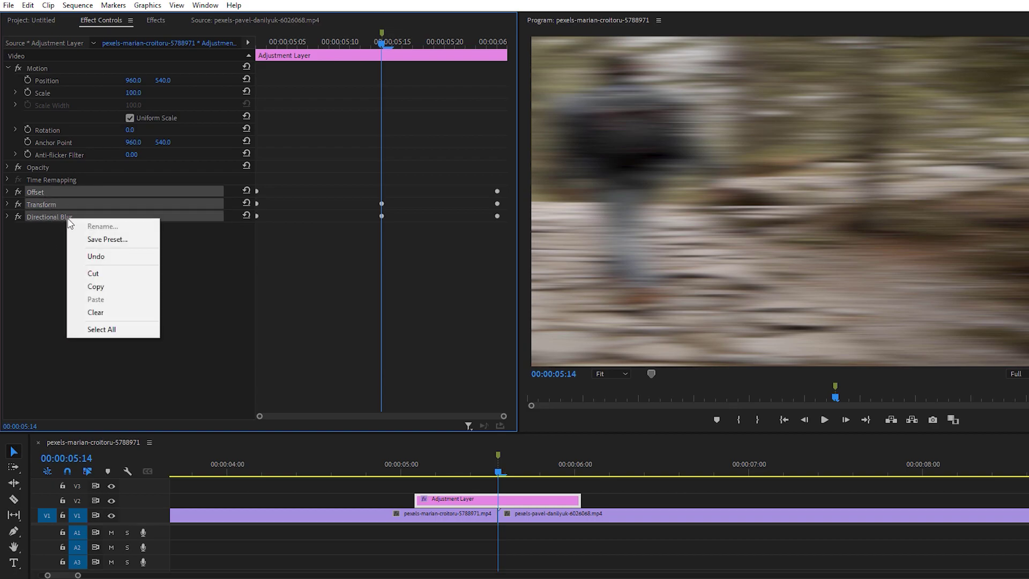
left_click(108, 240)
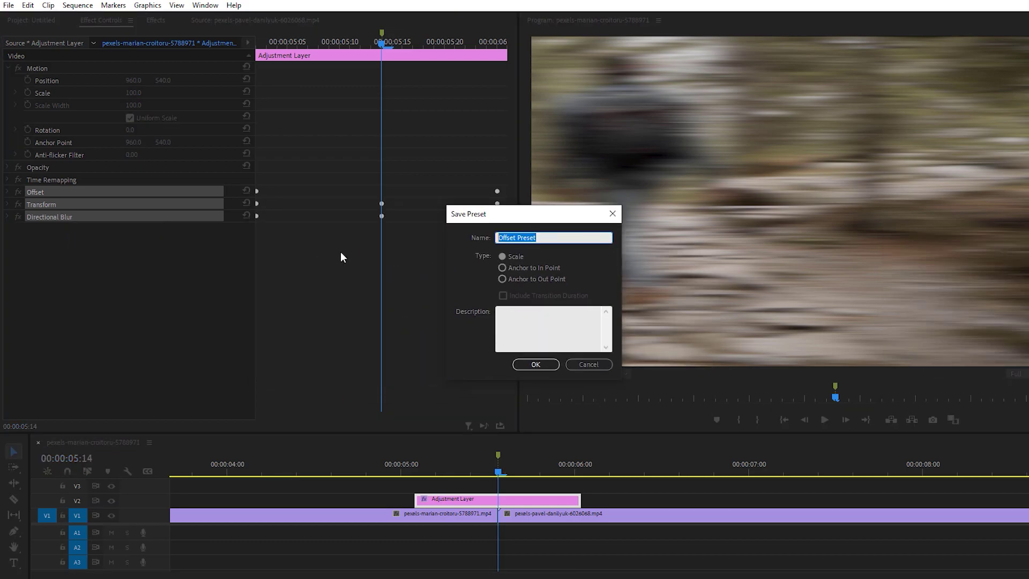
type("Wahla Vfx Preset")
key("Return")
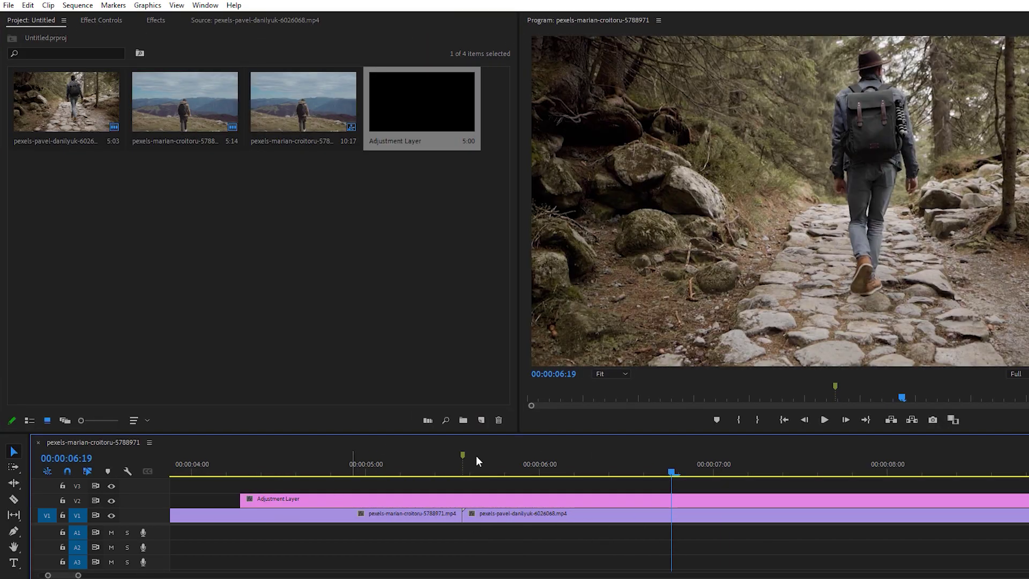
Step: Remove the new adjustment layer's excess around the cut and apply the saved Wahla Vfx Transition preset to it
left_click(571, 506)
key("Delete")
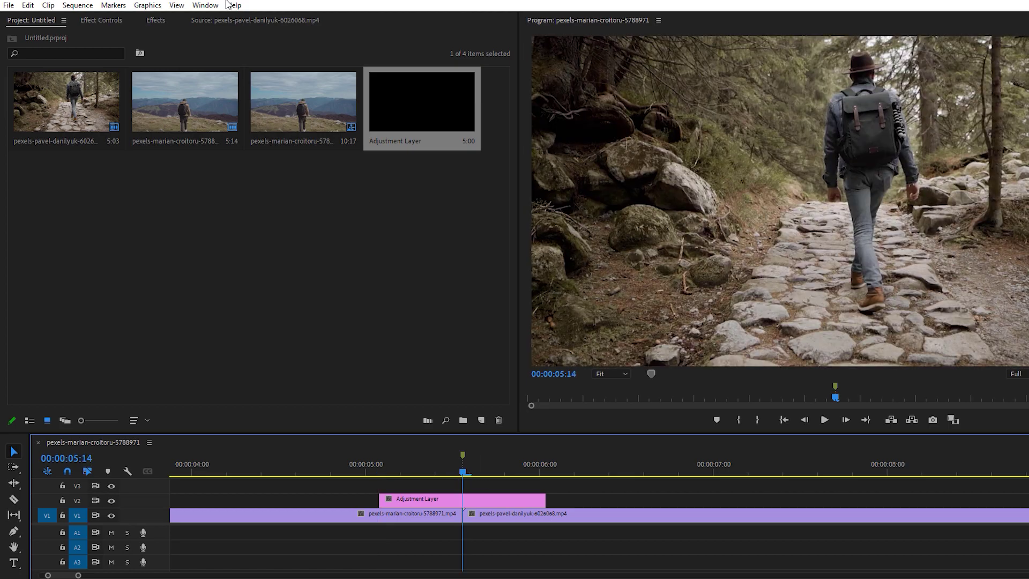
mouse_move(460, 472)
left_mouse_down()
mouse_move(481, 472)
mouse_move(462, 474)
left_mouse_up()
left_click(155, 21)
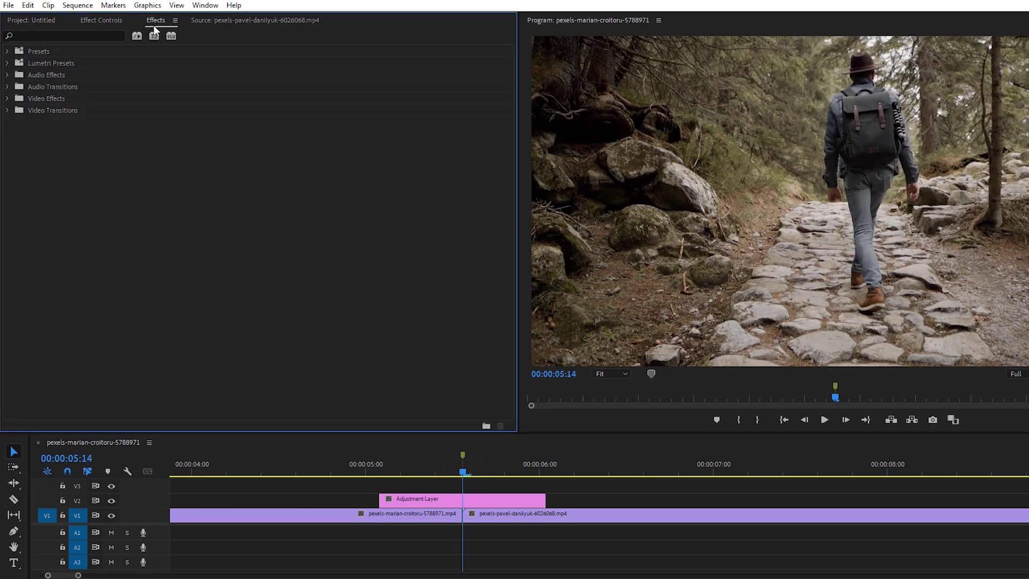
left_click(6, 51)
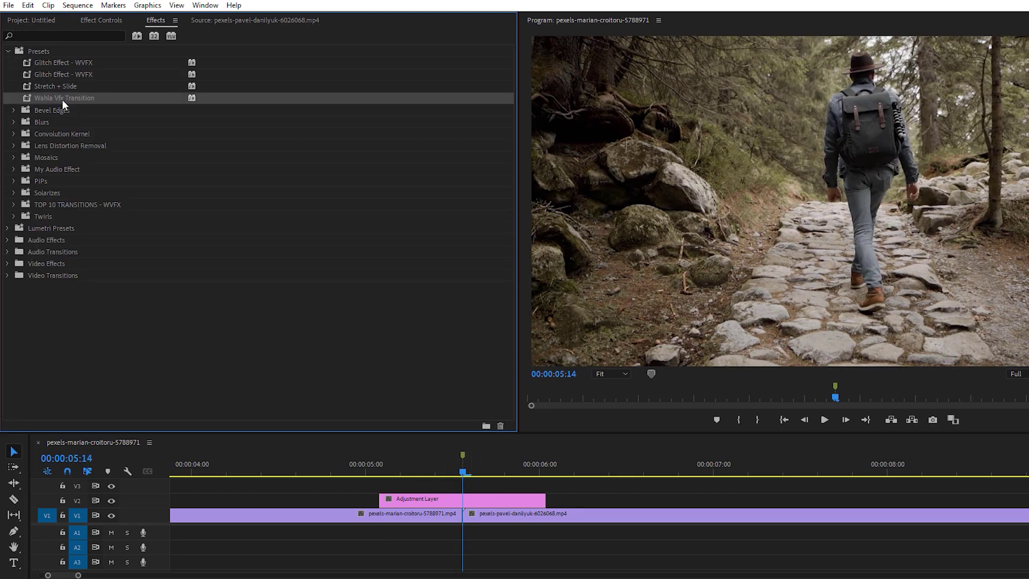
left_click_drag(133, 109, 331, 475)
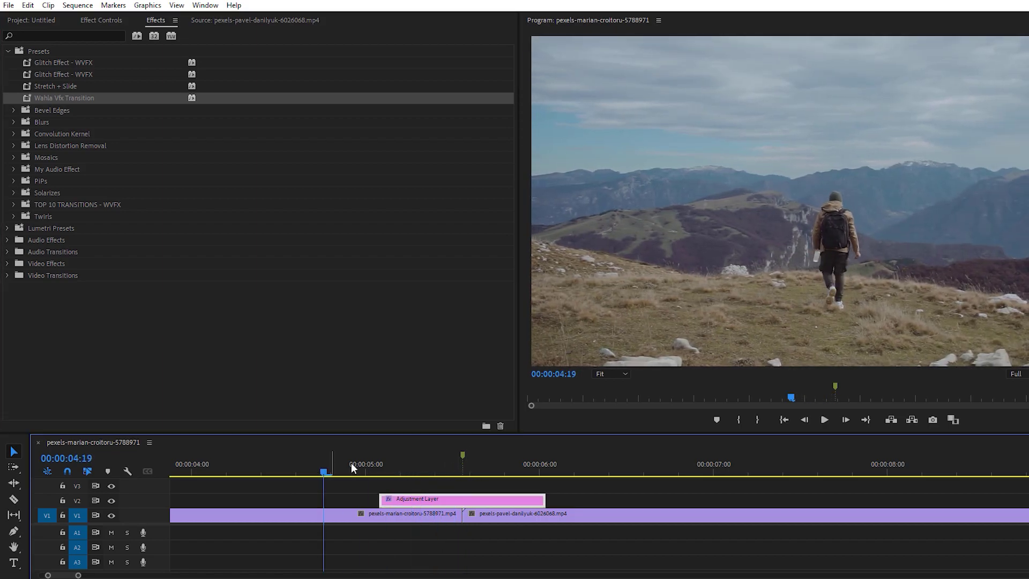
Step: Play and scrub across the cut to review the transition produced by the applied preset
left_click(824, 420)
left_click(824, 420)
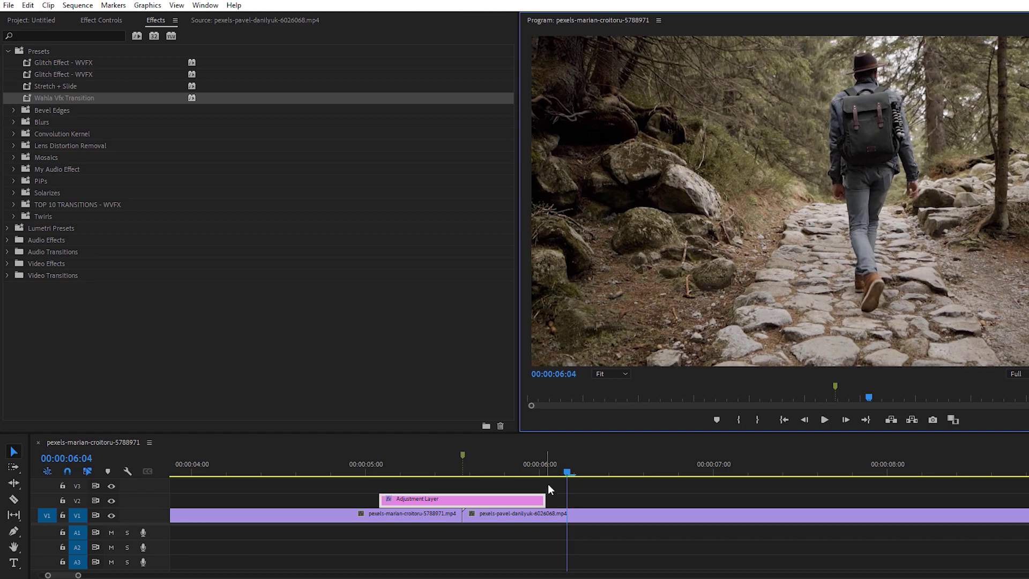
left_click_drag(568, 471, 344, 477)
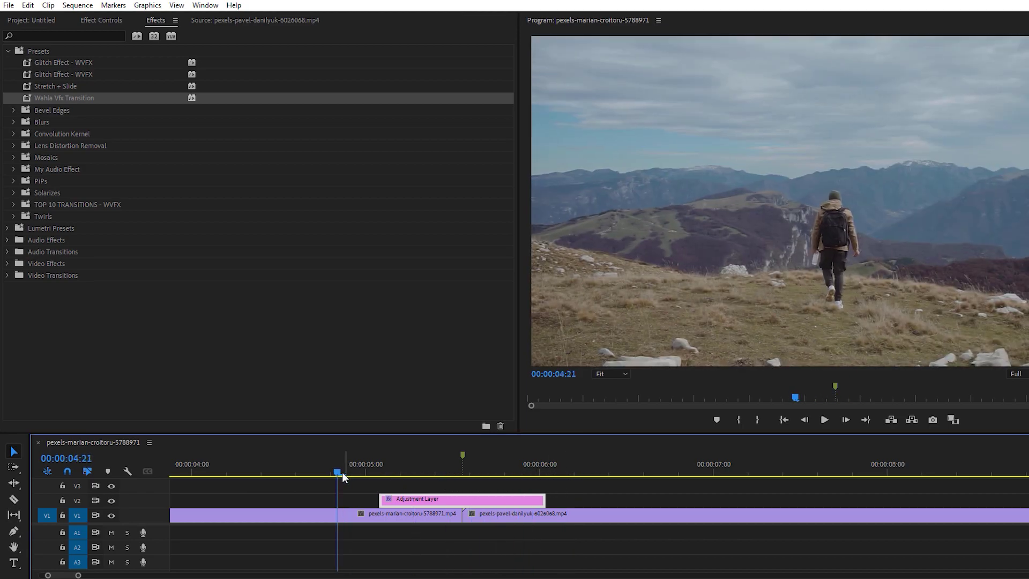
left_click_drag(374, 471, 462, 473)
key("space")
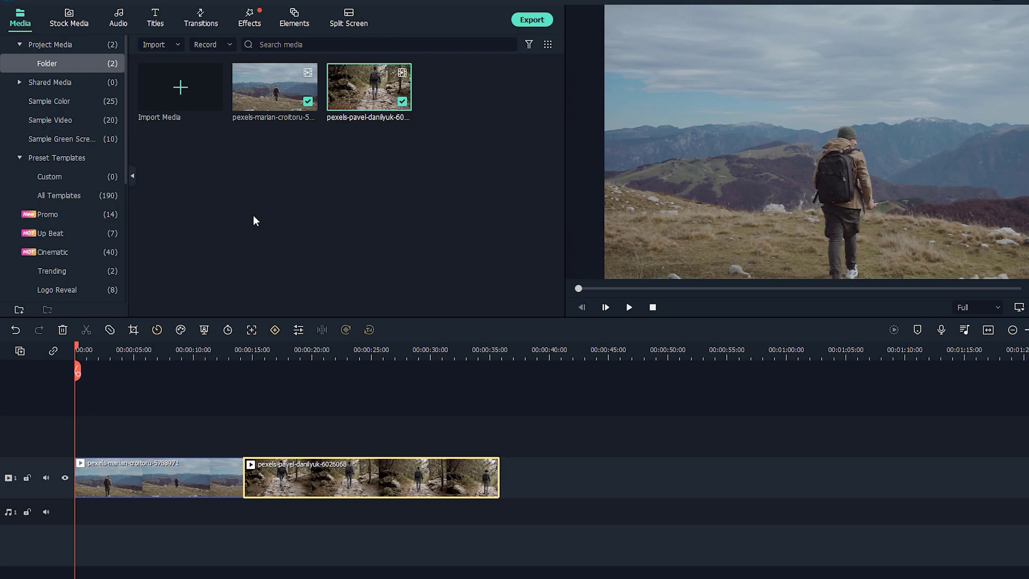
left_click(201, 19)
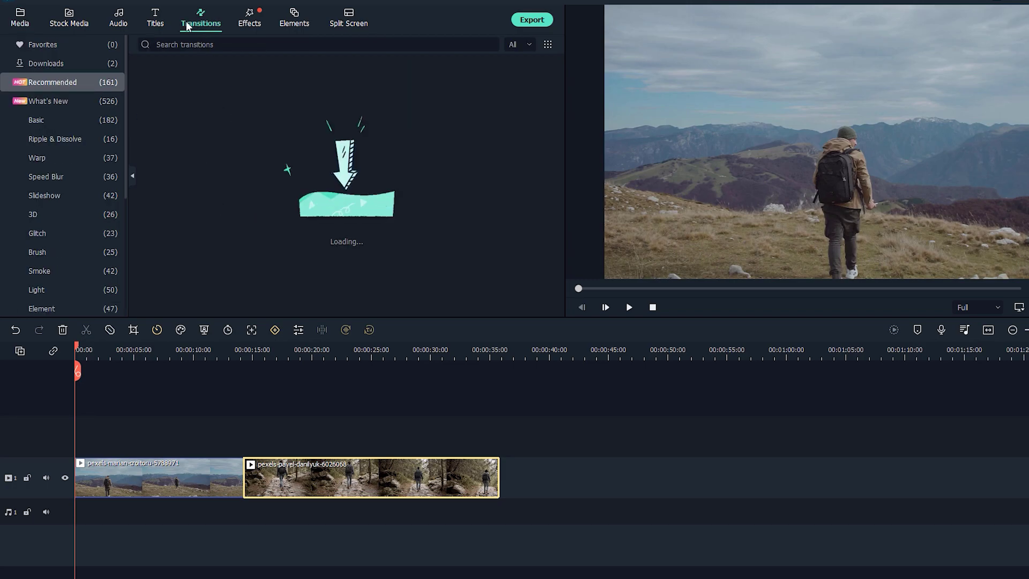
left_click(161, 24)
left_click(248, 22)
left_click(199, 22)
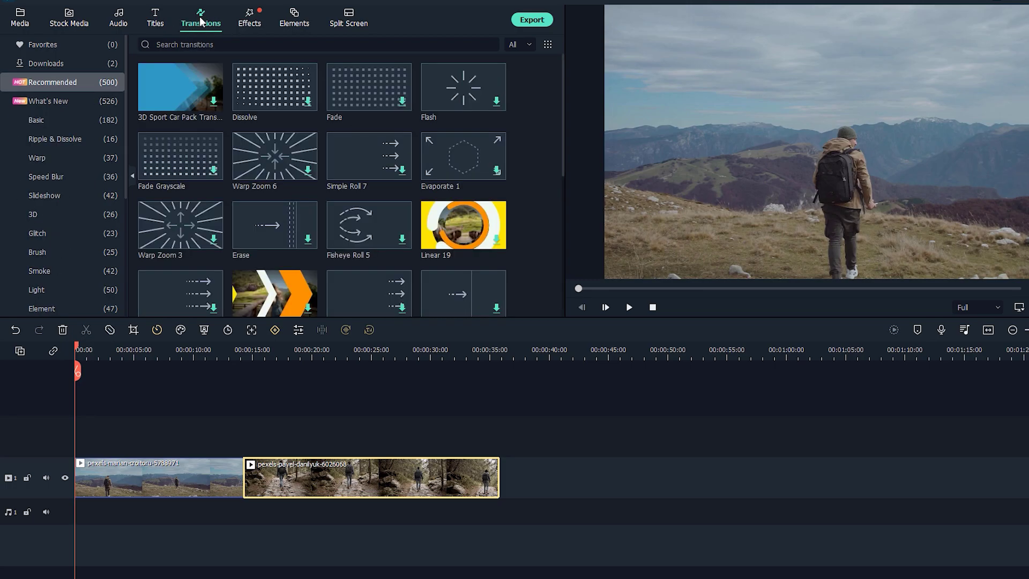
left_click(160, 24)
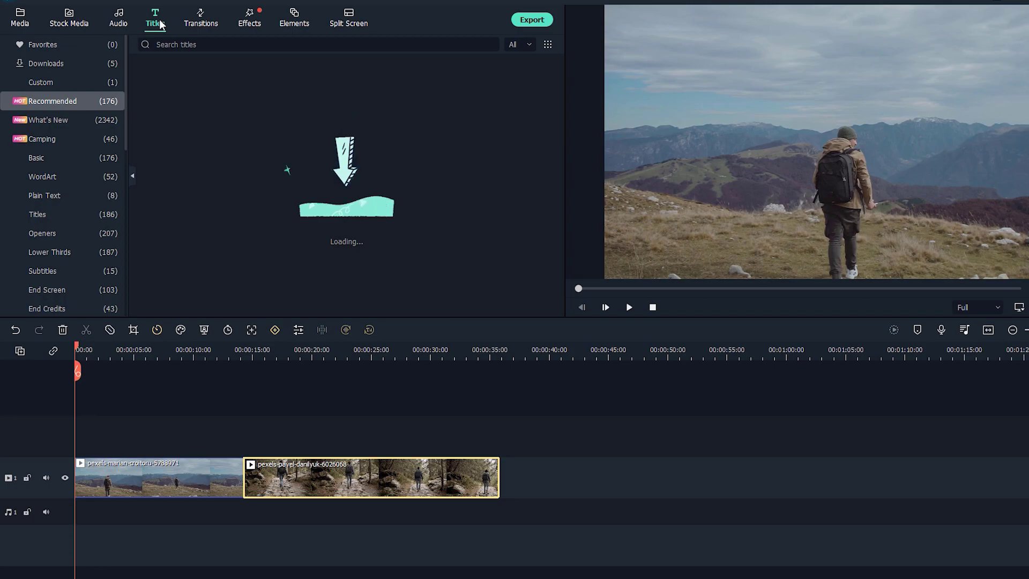
left_click(200, 22)
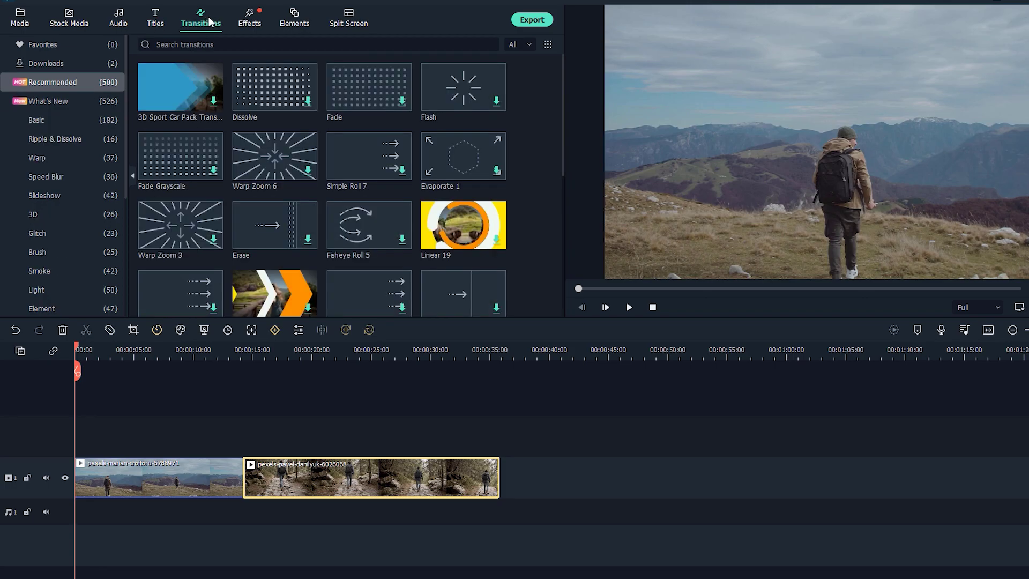
left_click(31, 20)
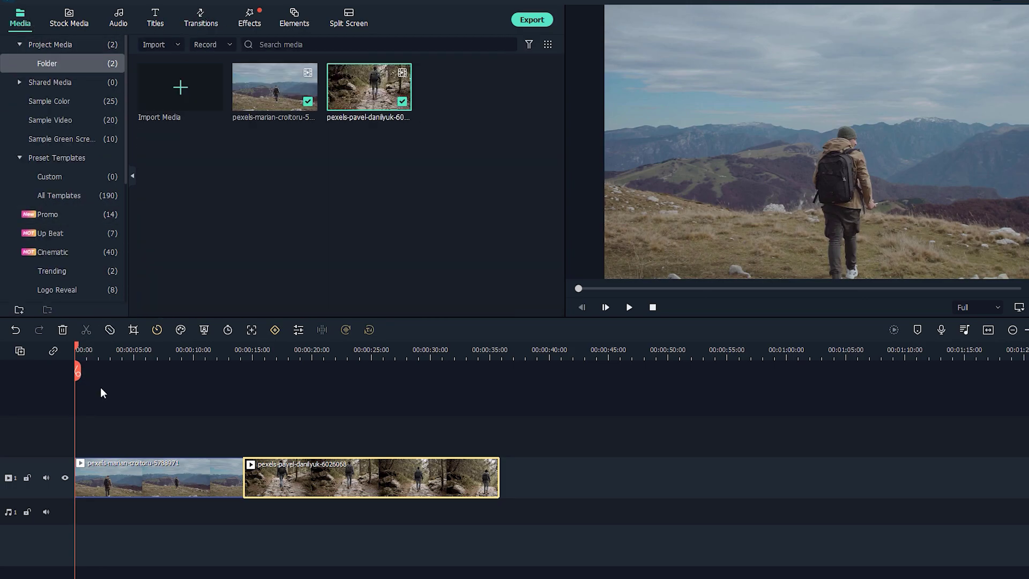
Step: Add the Box Turn 1 transition from the 3D category at the cut between the two hiking clips
left_click_drag(79, 345, 243, 371)
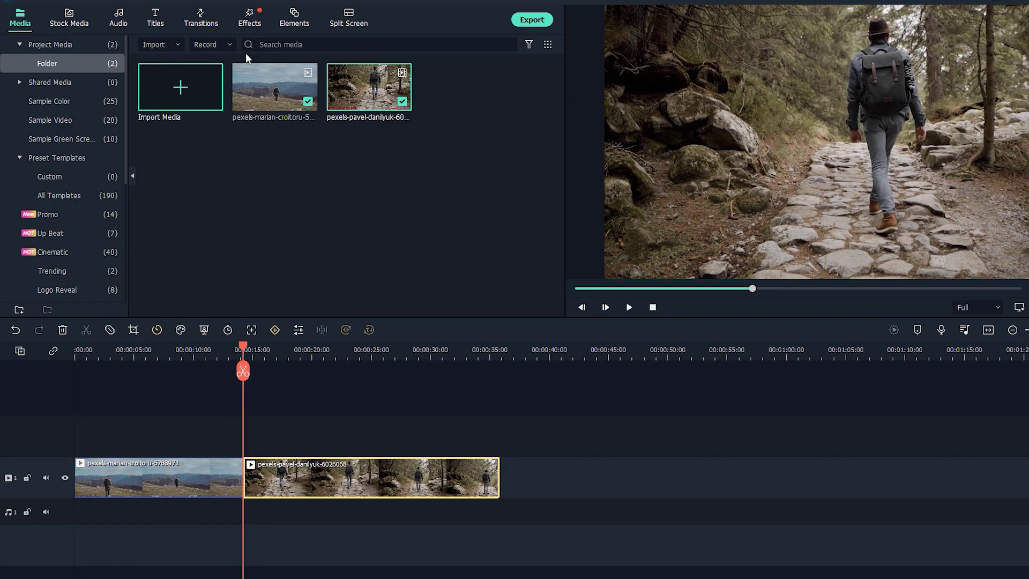
left_click(254, 27)
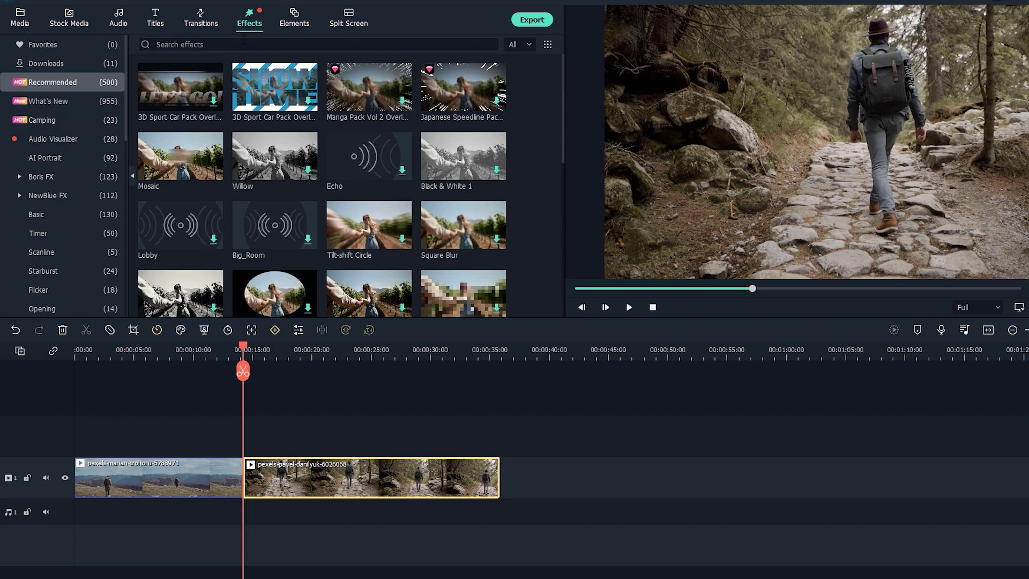
left_click(217, 25)
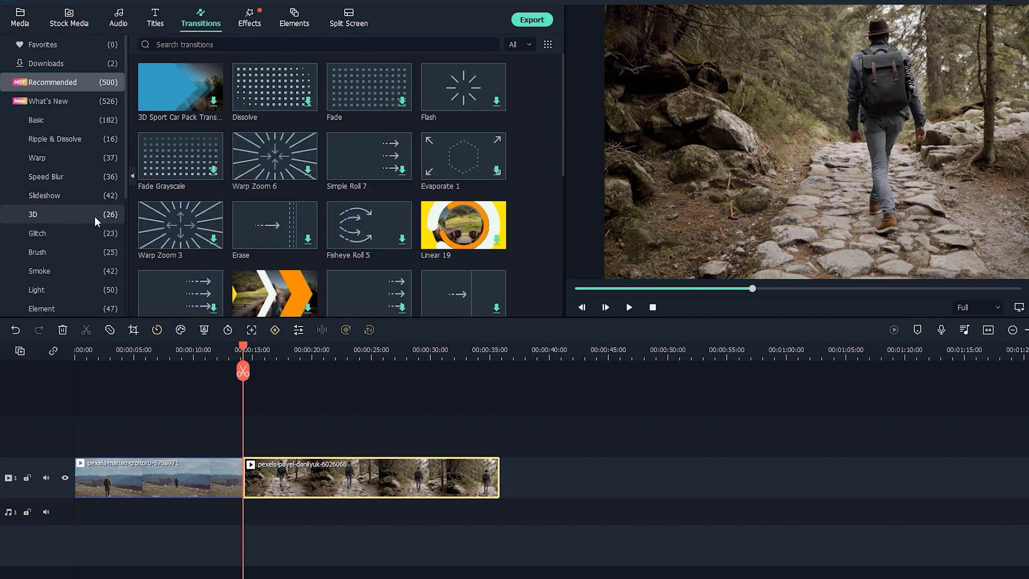
left_click(74, 212)
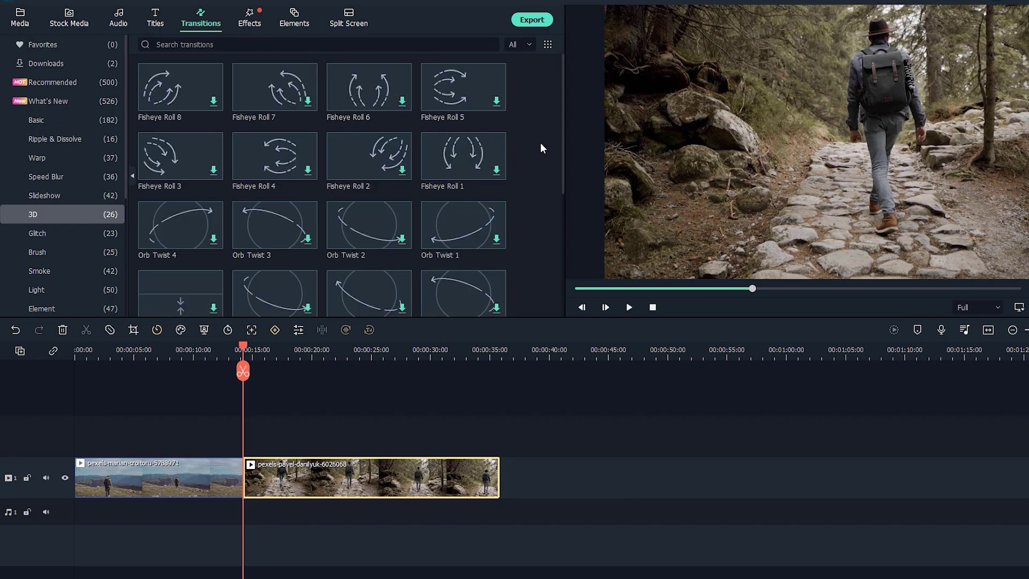
left_click_drag(562, 115, 557, 186)
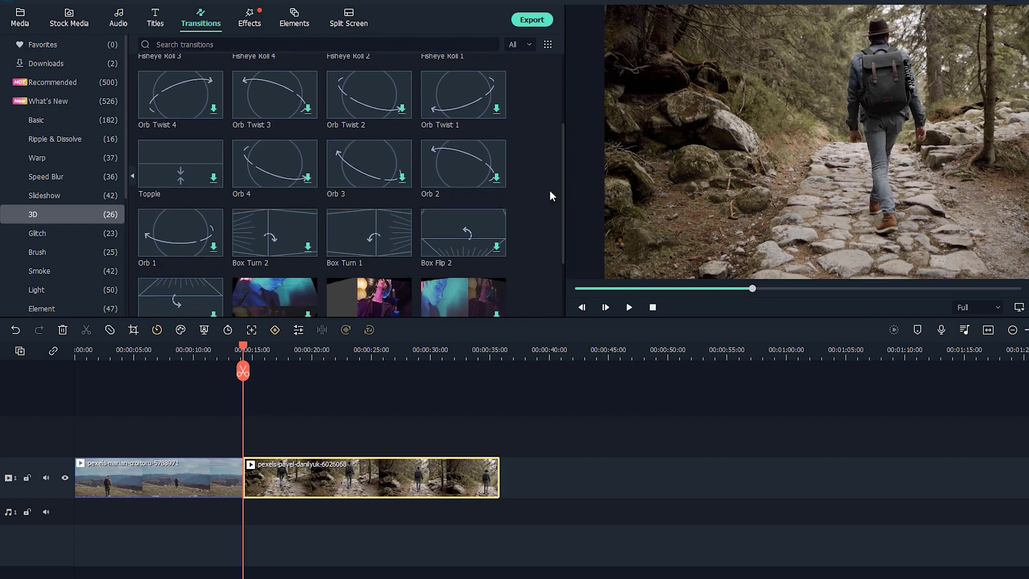
mouse_move(362, 255)
left_click_drag(375, 242, 284, 404)
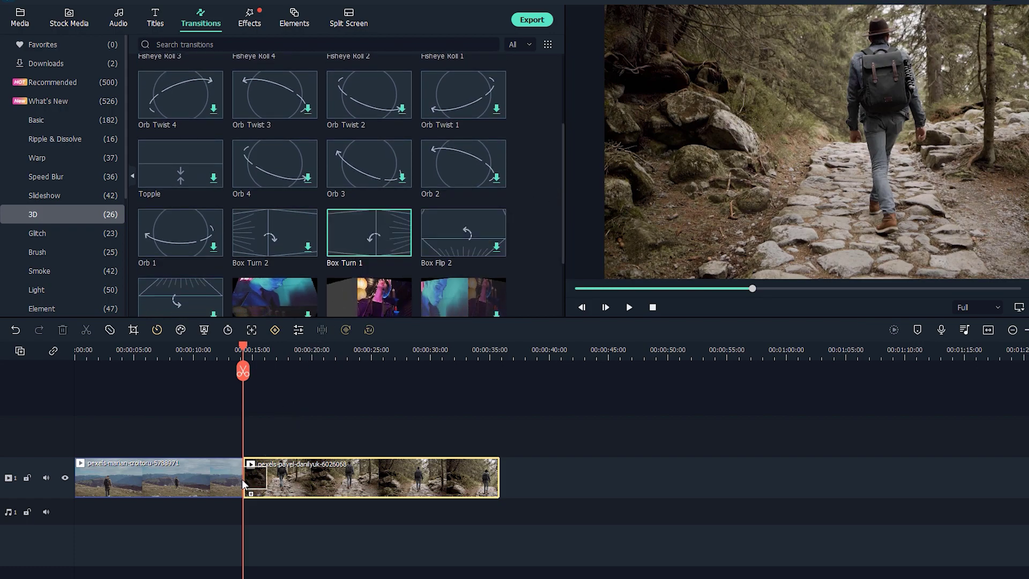
left_click_drag(240, 478, 241, 479)
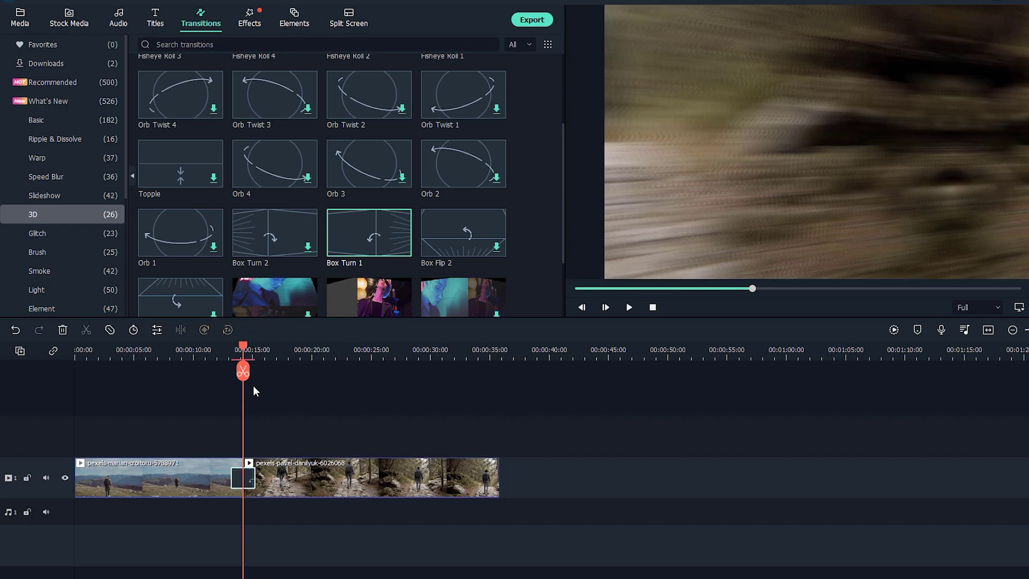
Step: Set the duration of the transition at the cut to 00:00:00:24, keeping Overlap mode
left_click(236, 351)
double_click(243, 477)
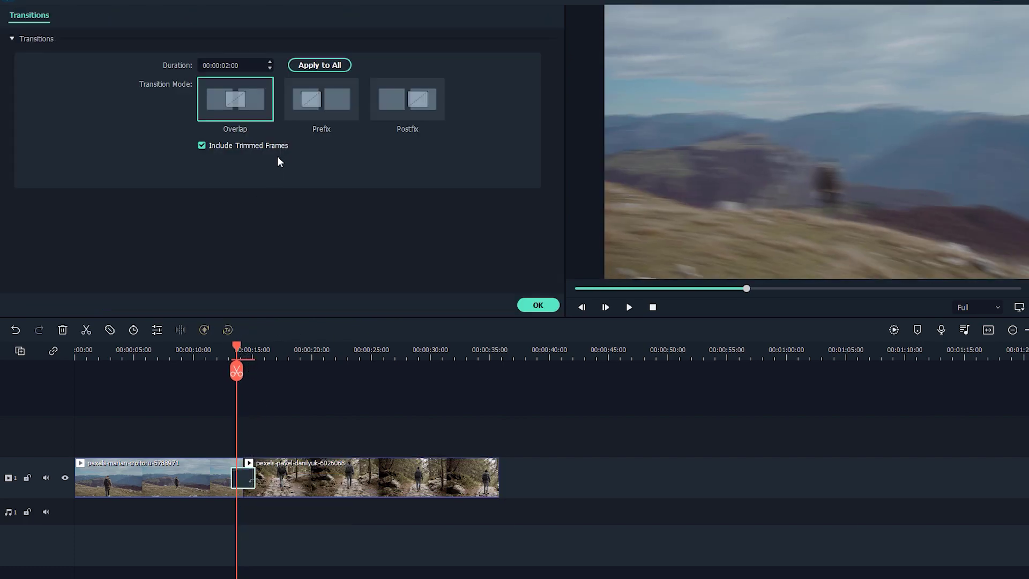
left_click(238, 65)
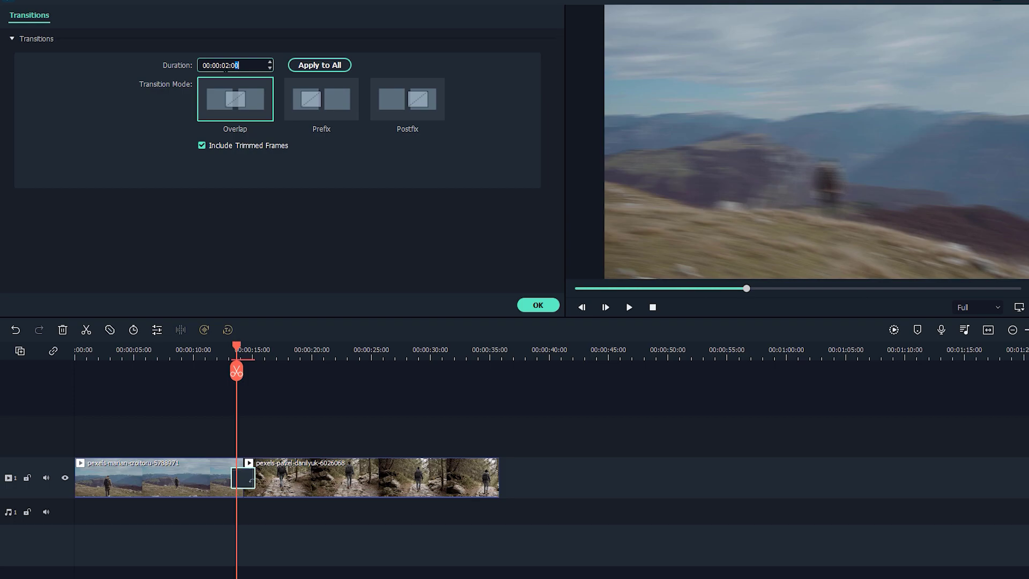
type("0:")
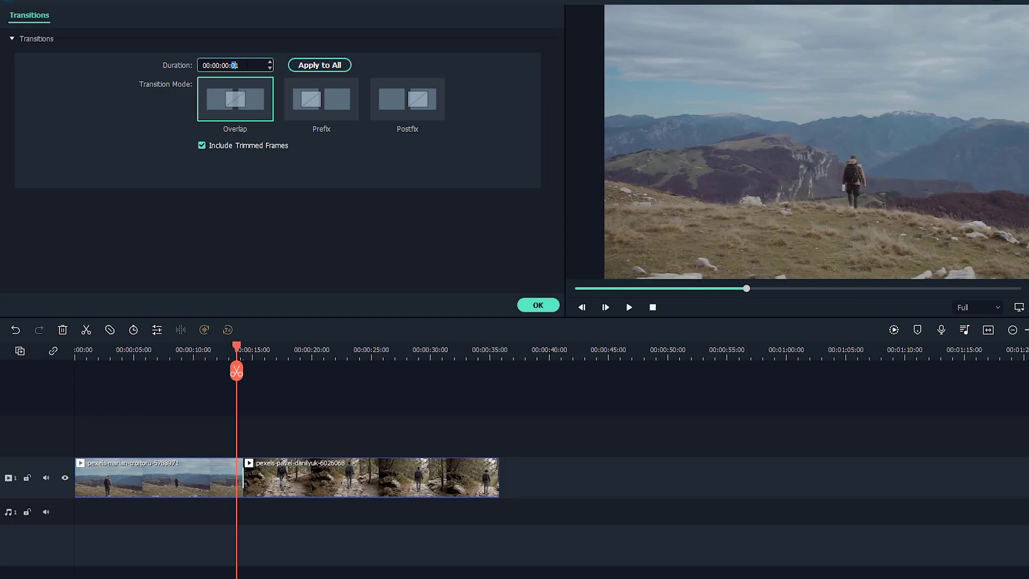
type("24")
left_click(376, 208)
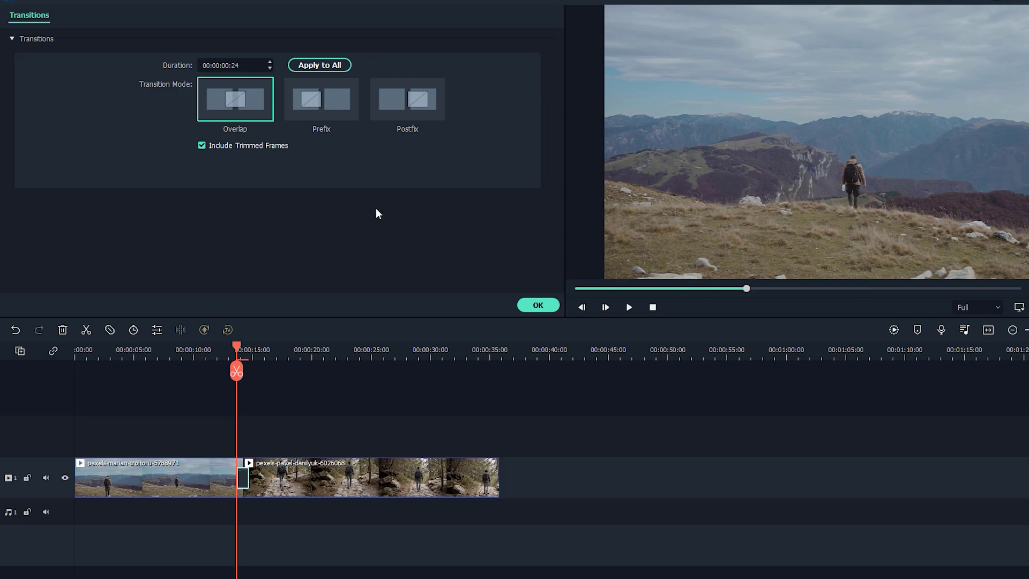
left_click(540, 306)
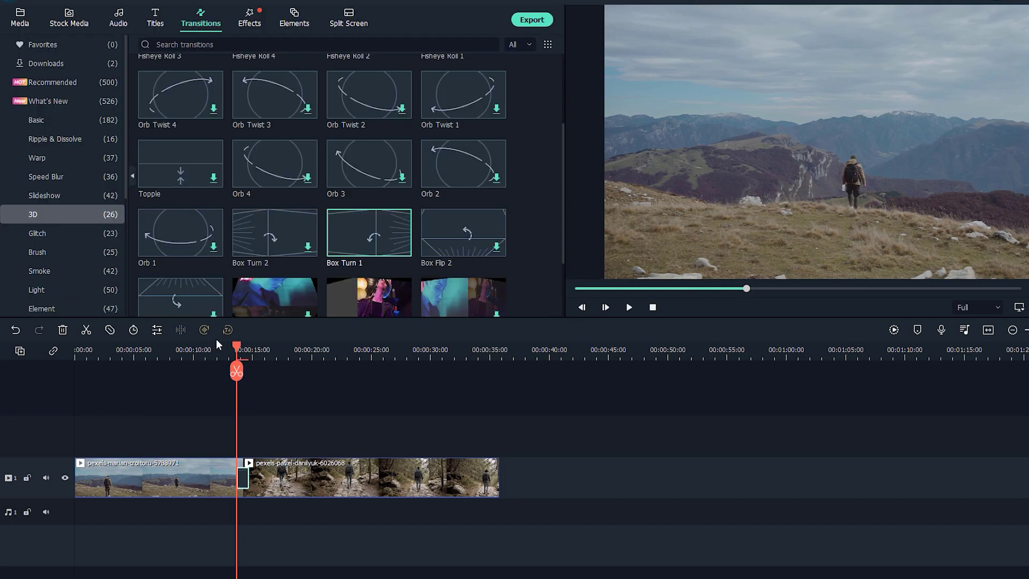
Step: Scrub across the cut to review the shortened Box Turn 1 transition and delete it from the timeline
mouse_move(238, 351)
left_mouse_down()
mouse_move(225, 352)
mouse_move(248, 352)
mouse_move(220, 355)
left_mouse_up()
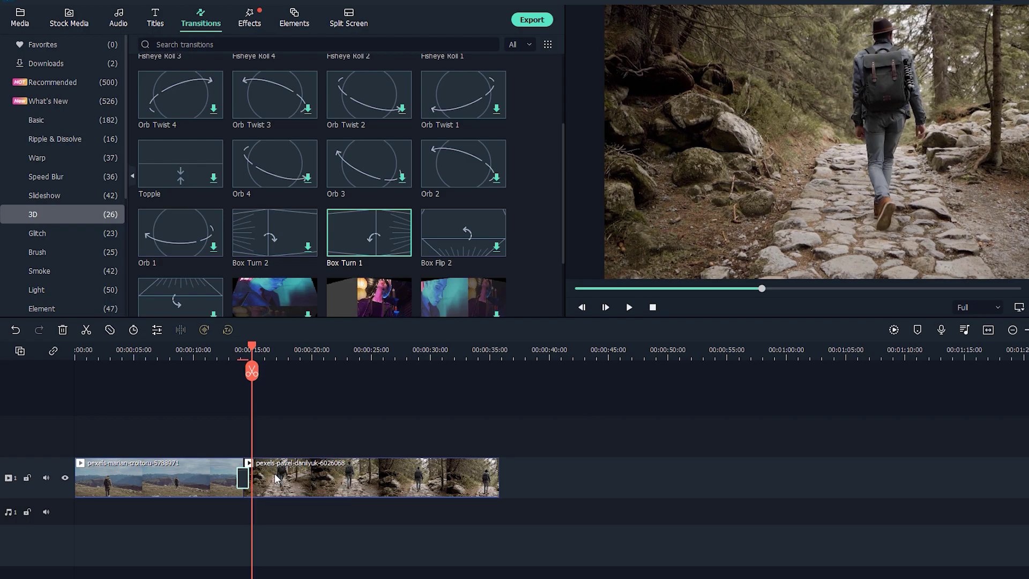
key("Delete")
Step: Browse the 3D and Basic transition categories to examine the available built-in transitions
scroll(321, 243, "down", 3)
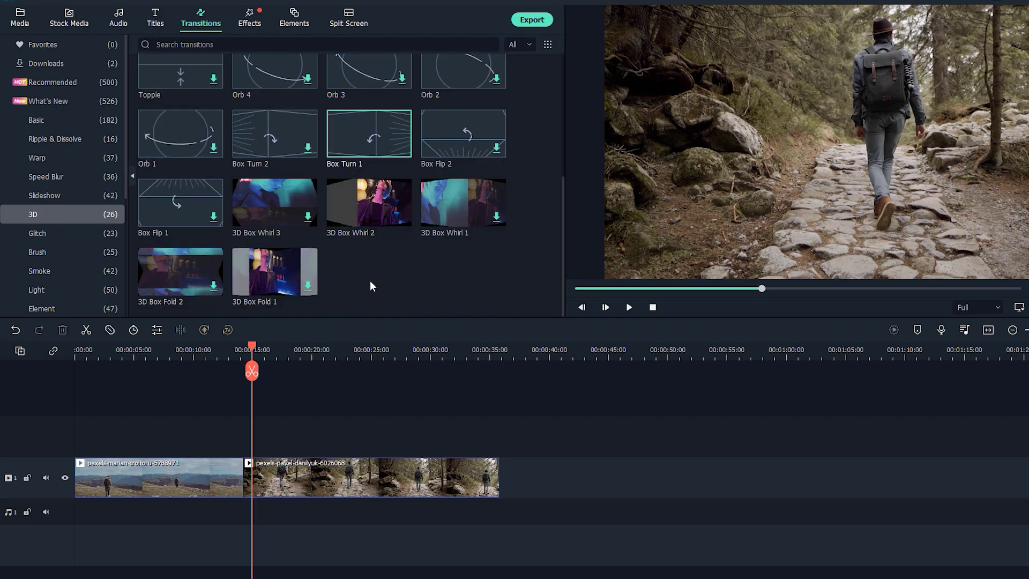
scroll(365, 278, "up", 5)
left_click(66, 119)
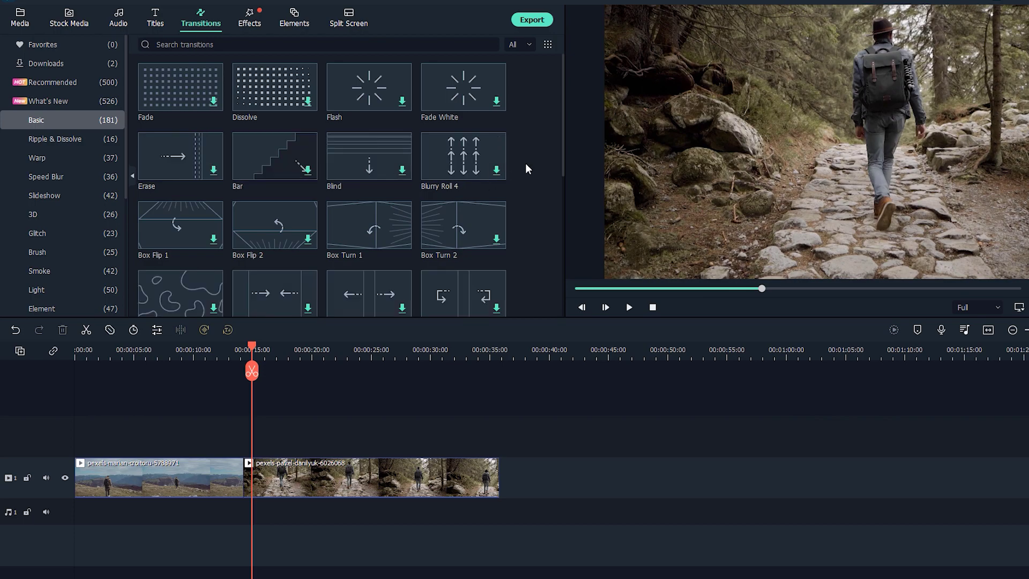
scroll(525, 162, "down", 10)
scroll(525, 162, "up", 10)
scroll(526, 166, "down", 8)
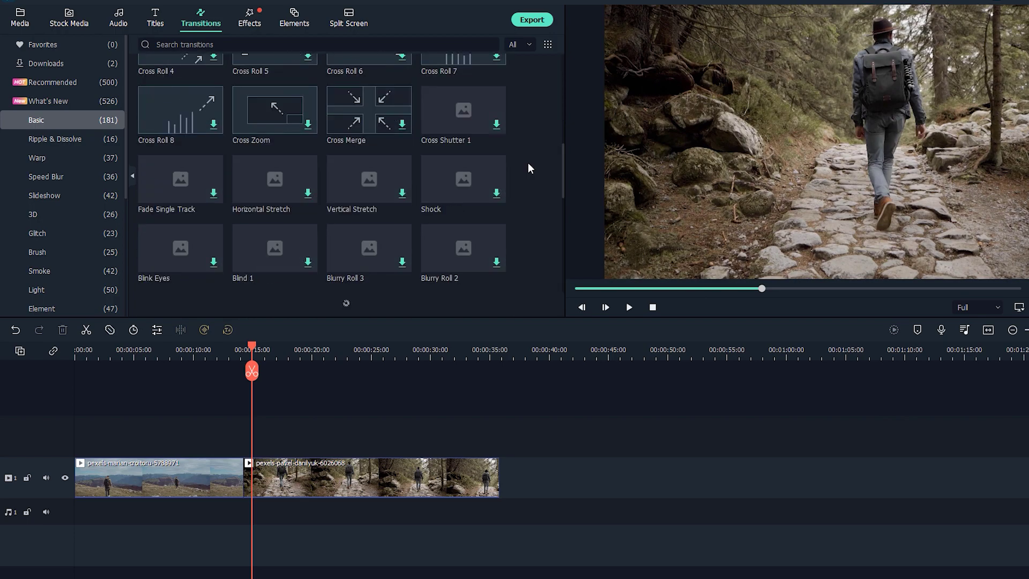
scroll(528, 163, "down", 10)
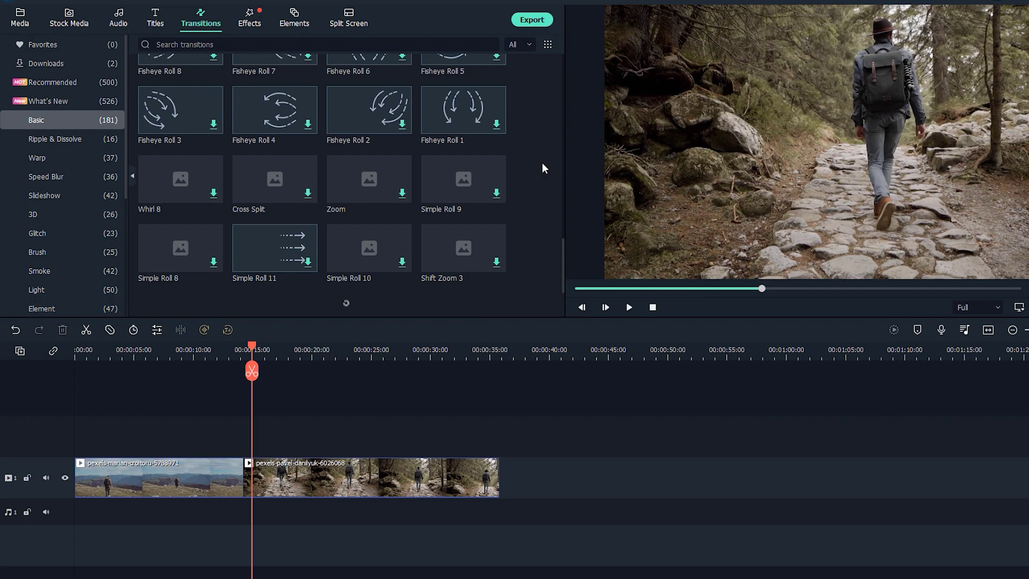
scroll(542, 164, "up", 10)
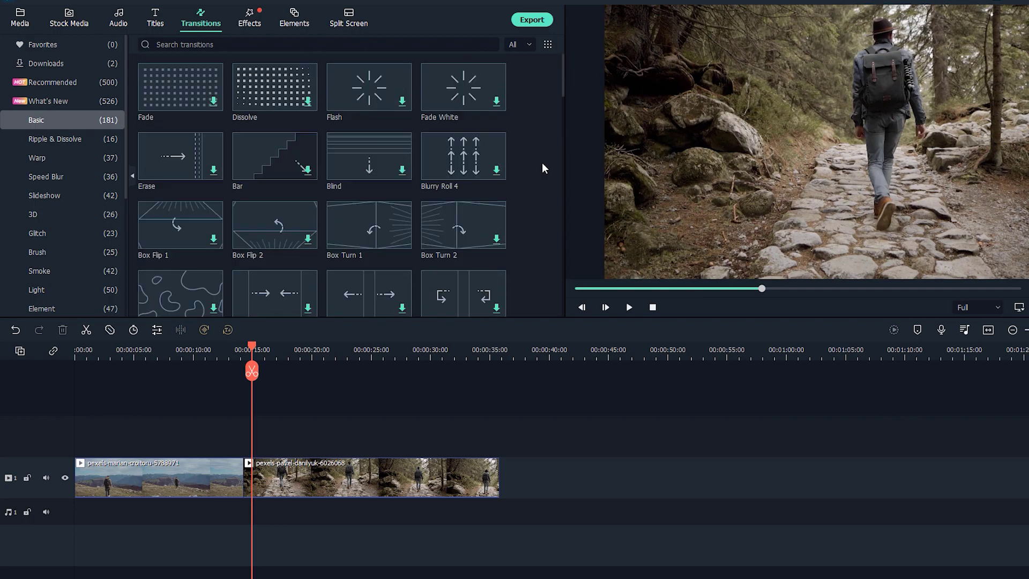
left_click(157, 21)
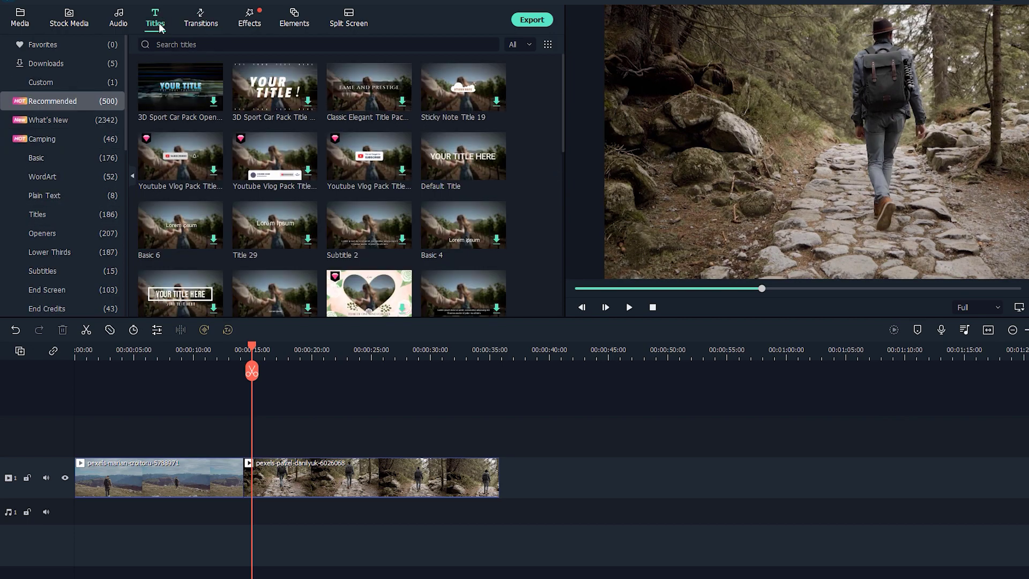
left_click(119, 22)
left_click(69, 22)
left_click(249, 21)
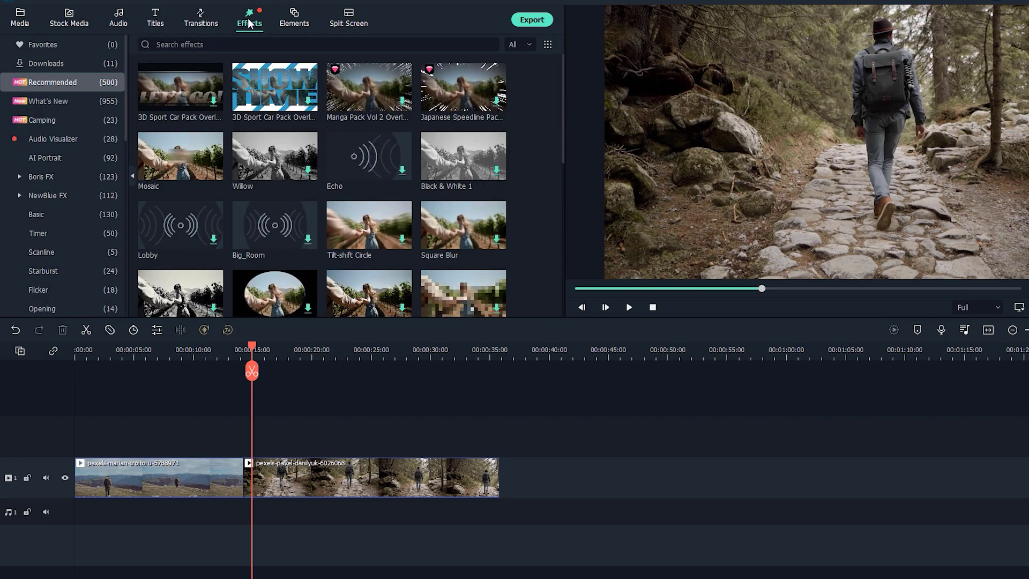
scroll(341, 162, "down", 3)
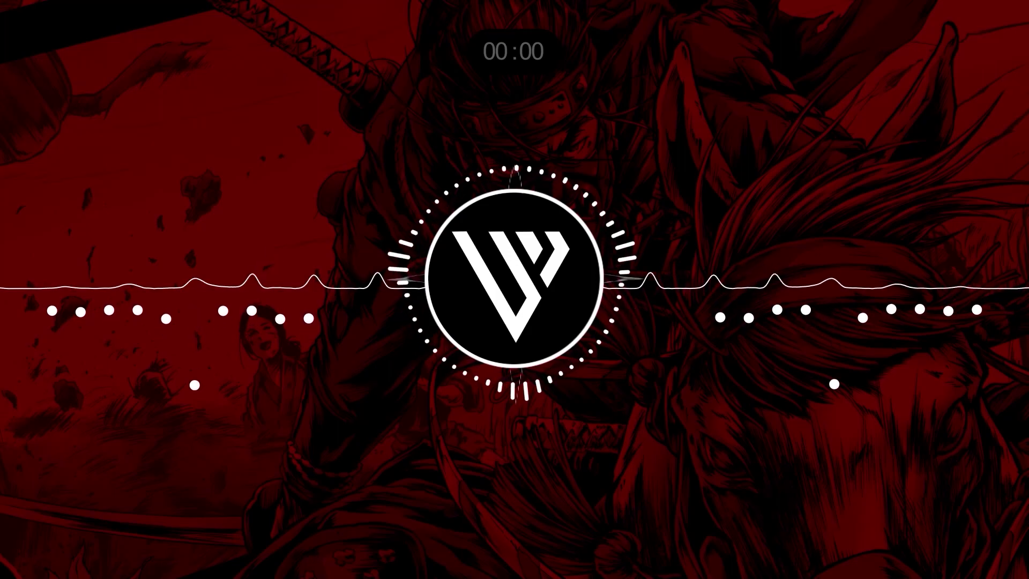